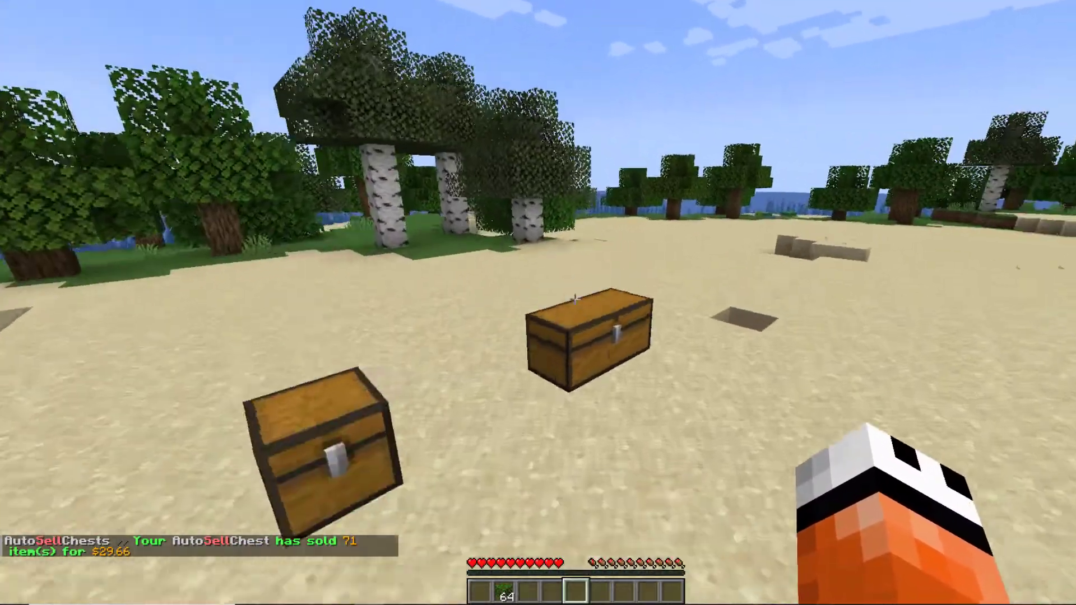
- Walk around the two sell chests on the beach to look them over
key("w")
key("s")
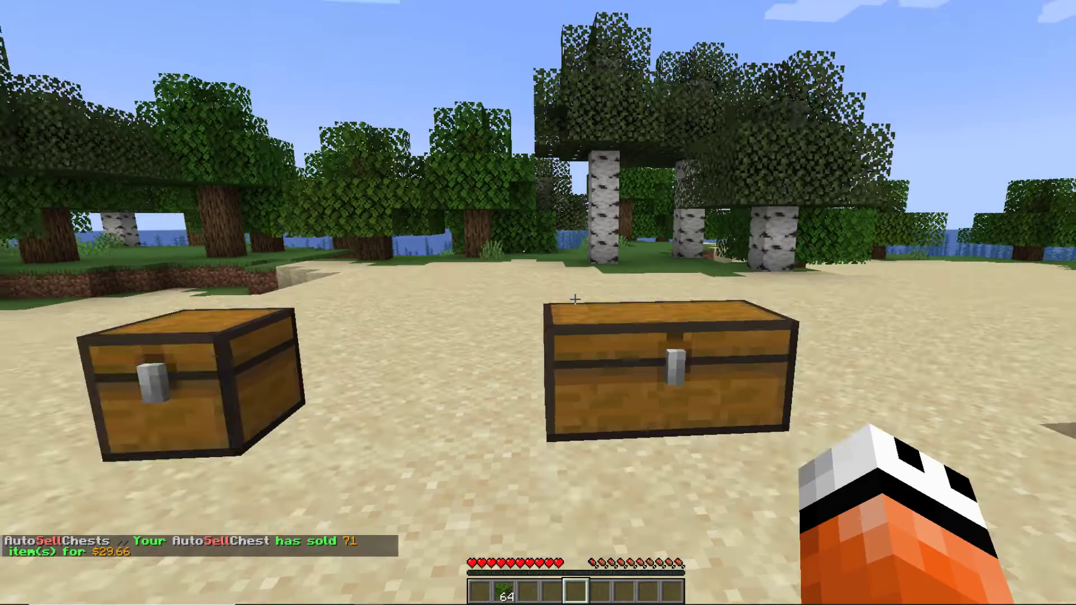
key("w")
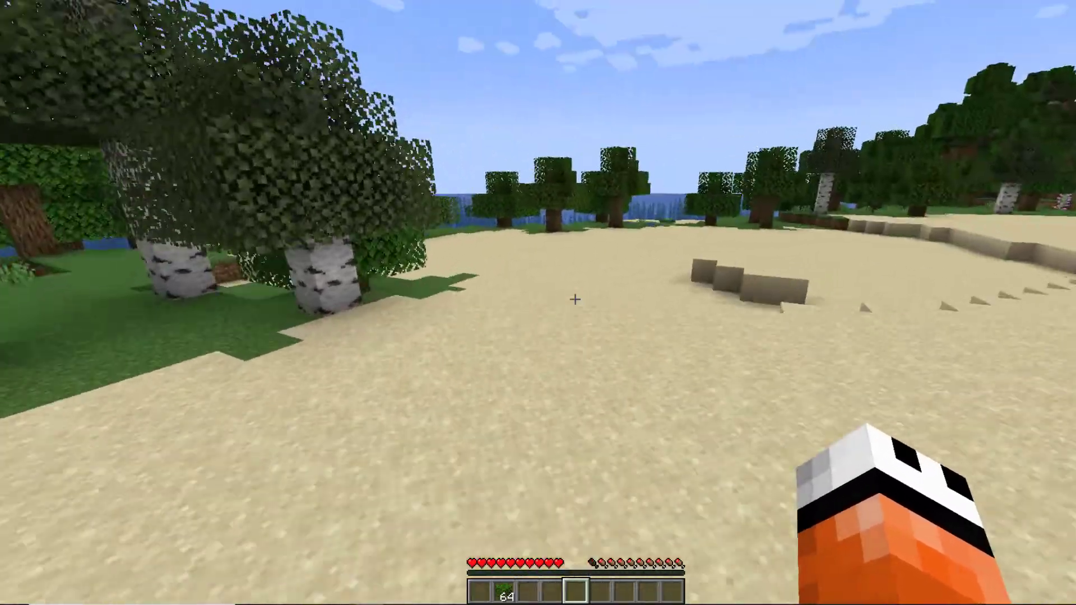
key("s")
key("w")
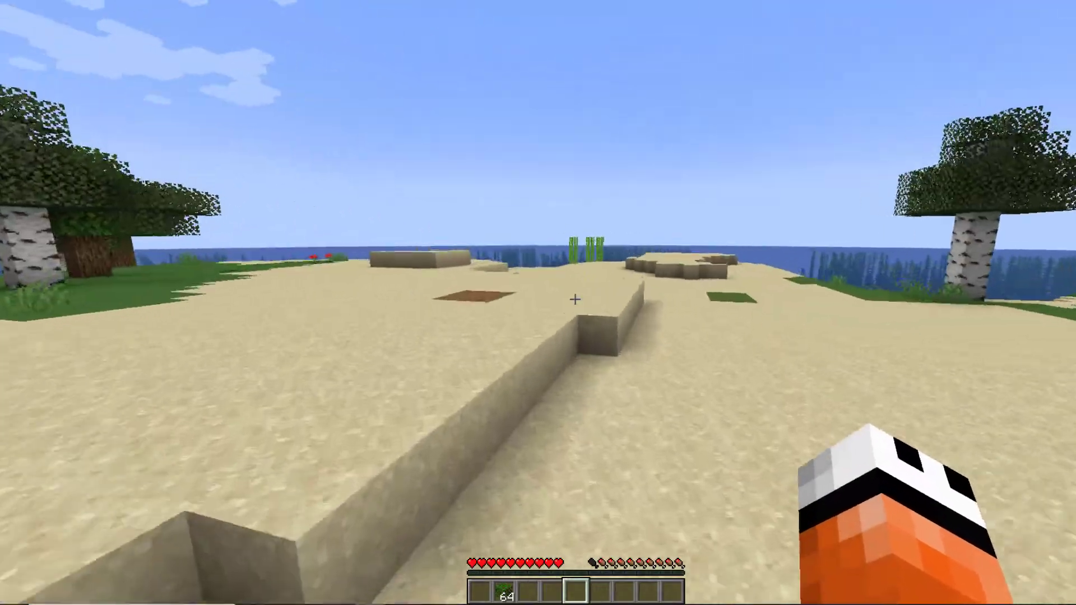
key("w")
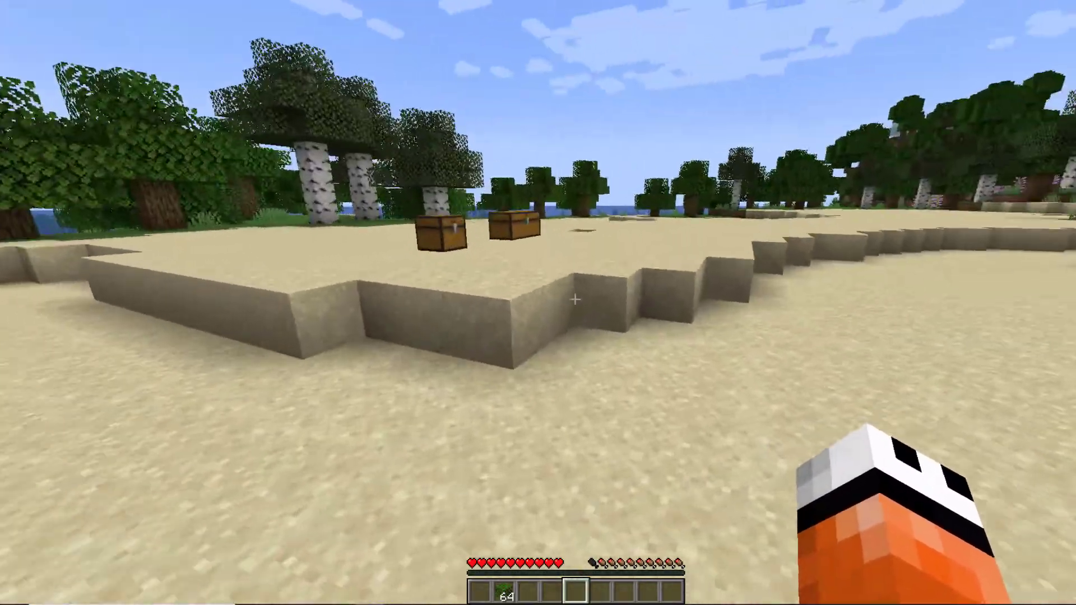
key("s")
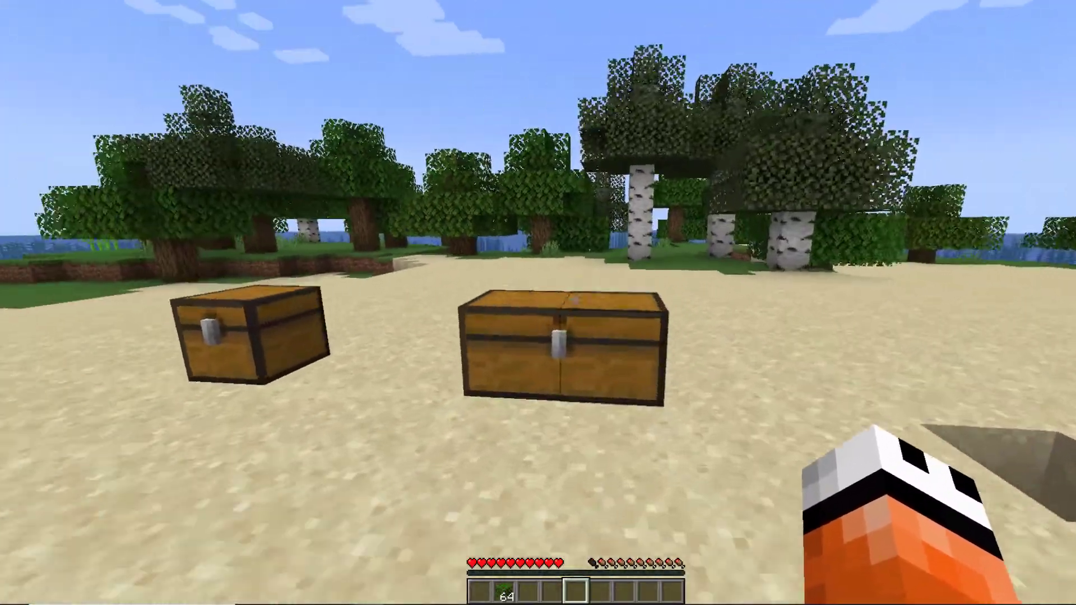
key("w")
key("s")
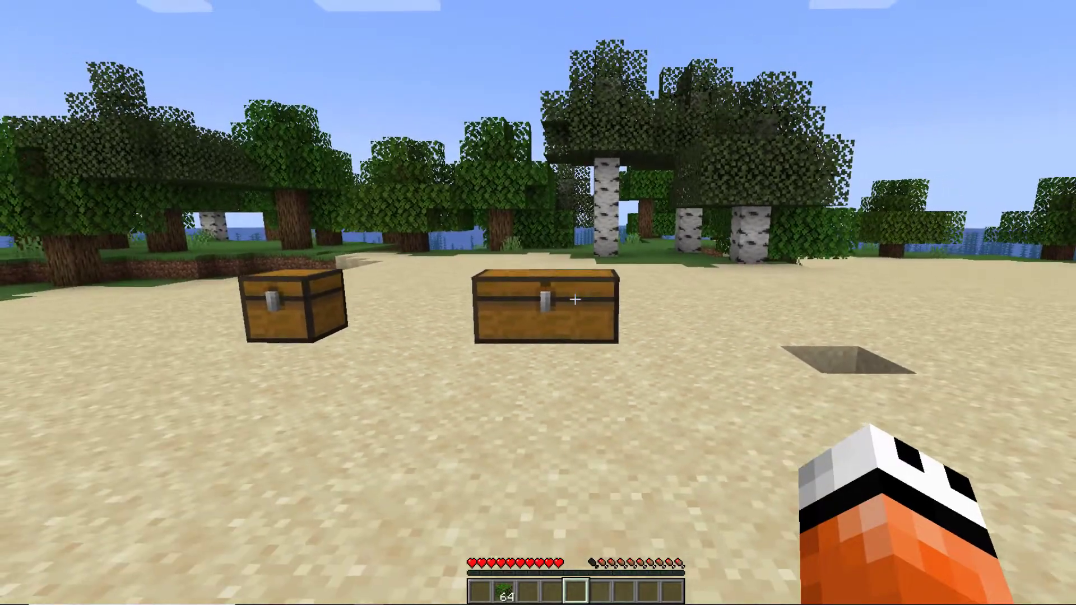
key("w")
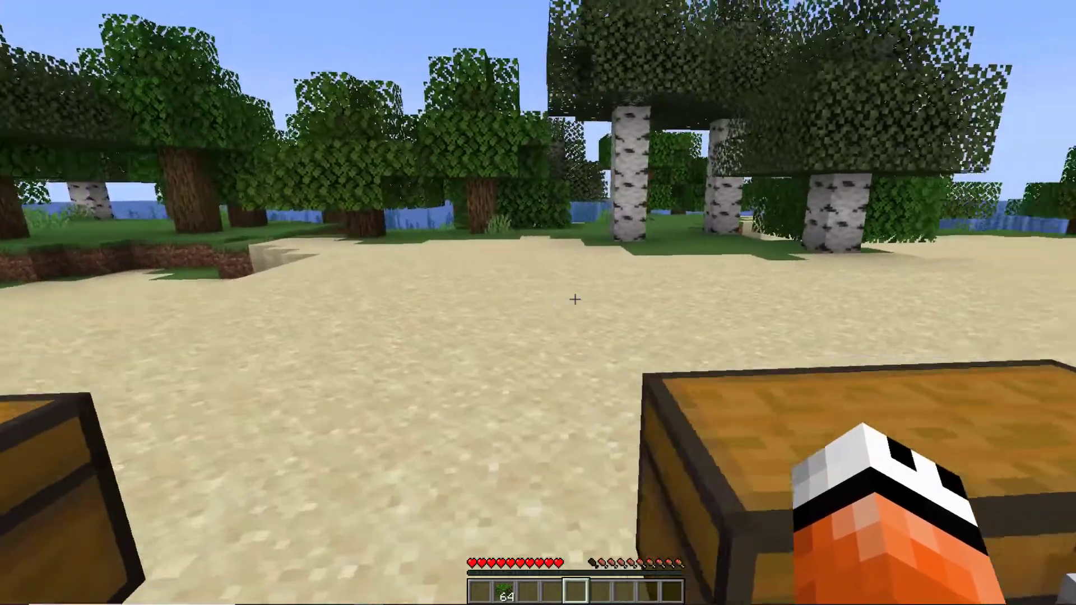
key("s")
- Open the double sell chest to sell the 64-item stack for $48.00
right_click(575, 299)
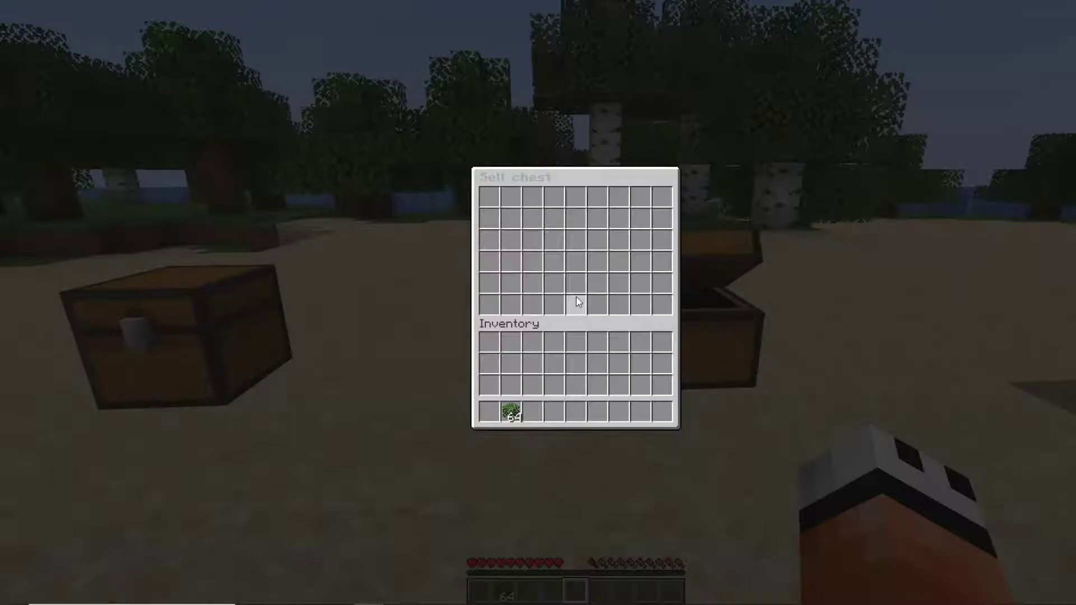
key("Escape")
right_click(575, 300)
key("Escape")
key("w")
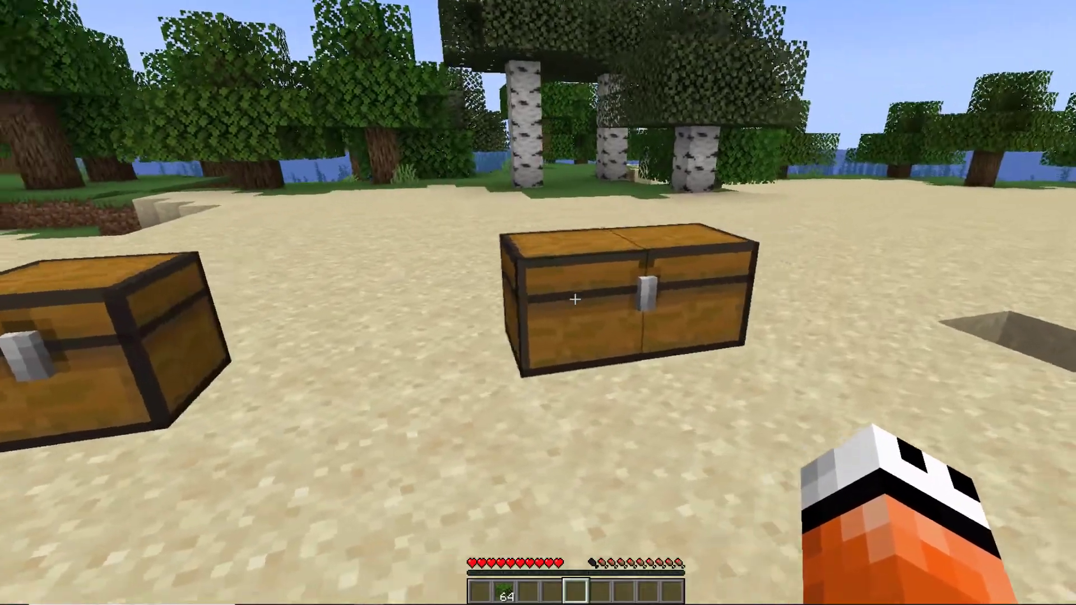
right_click(575, 299)
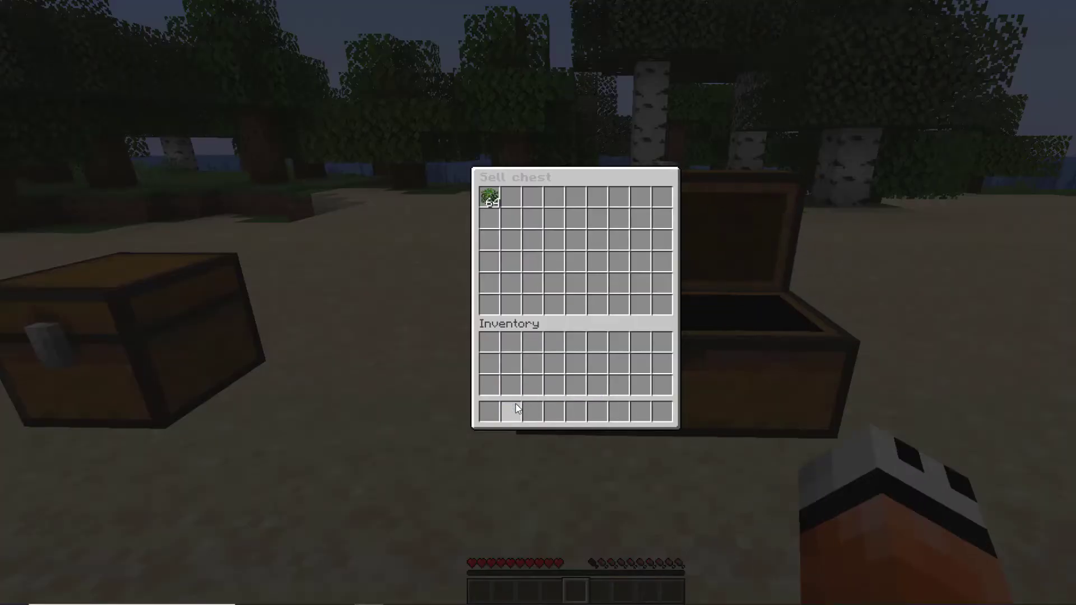
key("Escape")
- Dig out the sand beside the chest and sell the two sand blocks for $3.00
key("s")
key("w")
left_click(575, 299)
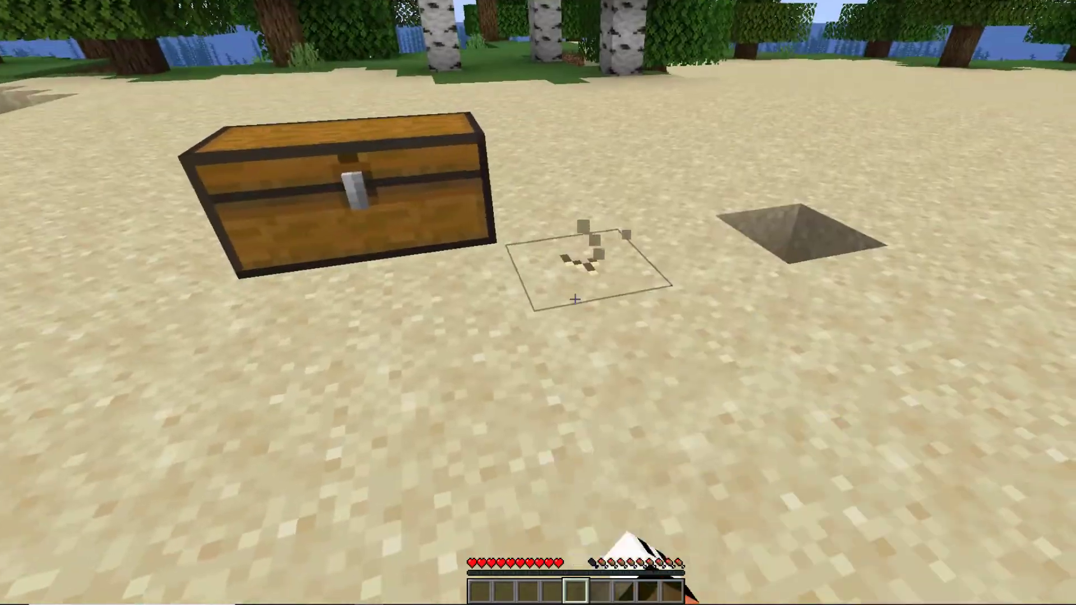
left_click_drag(575, 300, 575, 300)
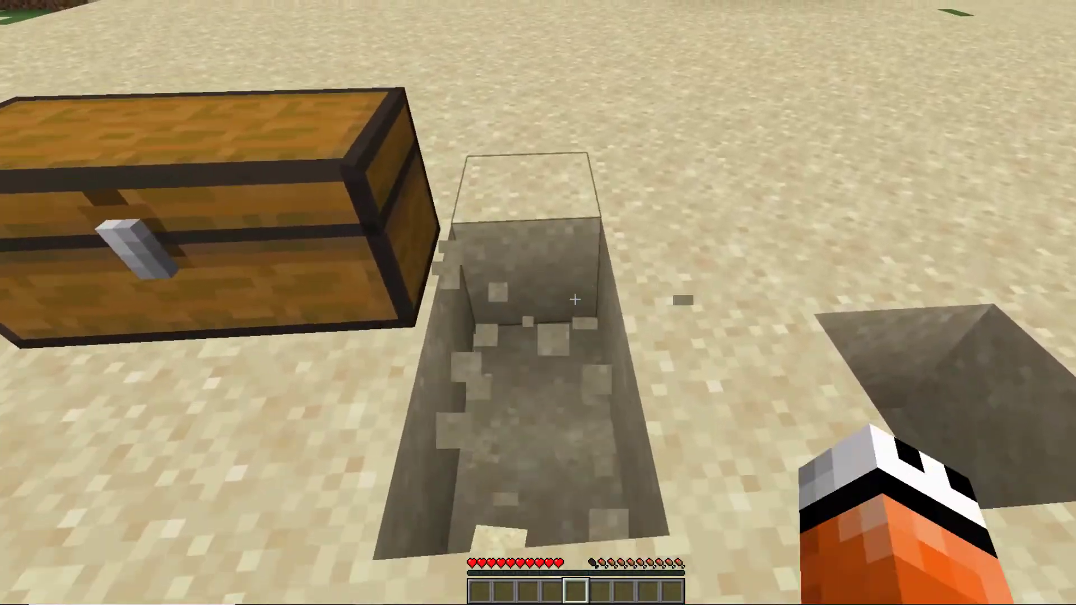
key("s")
right_click(575, 299)
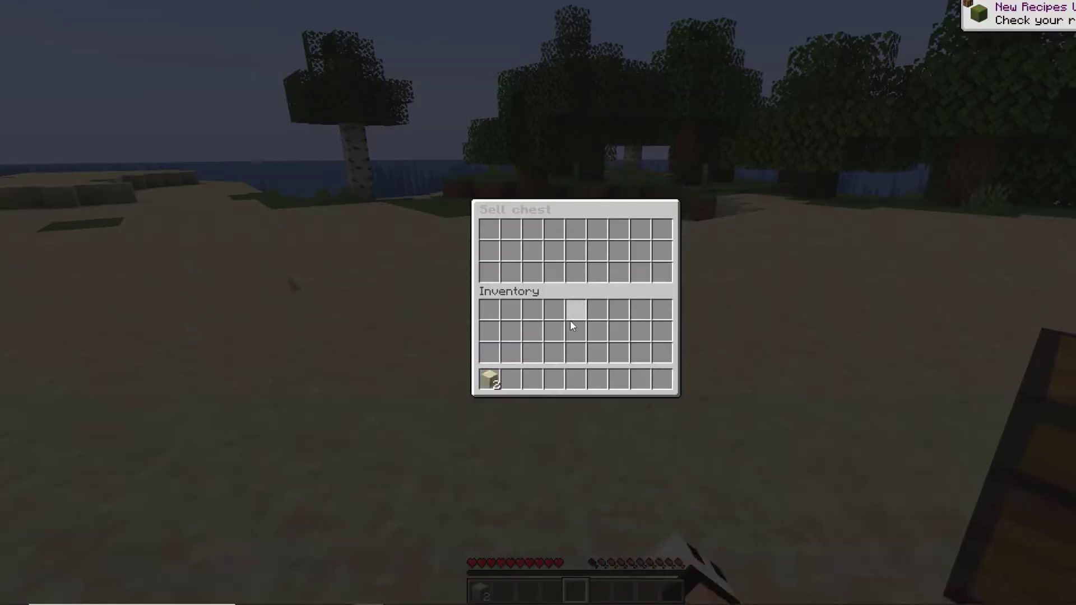
left_click(490, 377, "shift")
key("Escape")
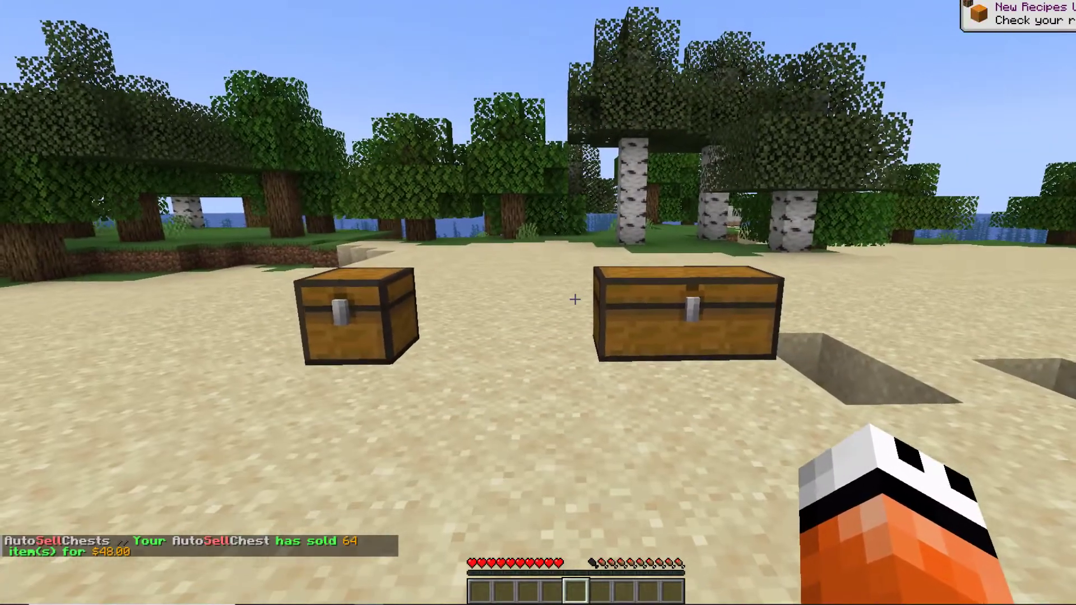
- Read the chat reporting 64 items sold for $48.00 and 2 for $3.00
key("t")
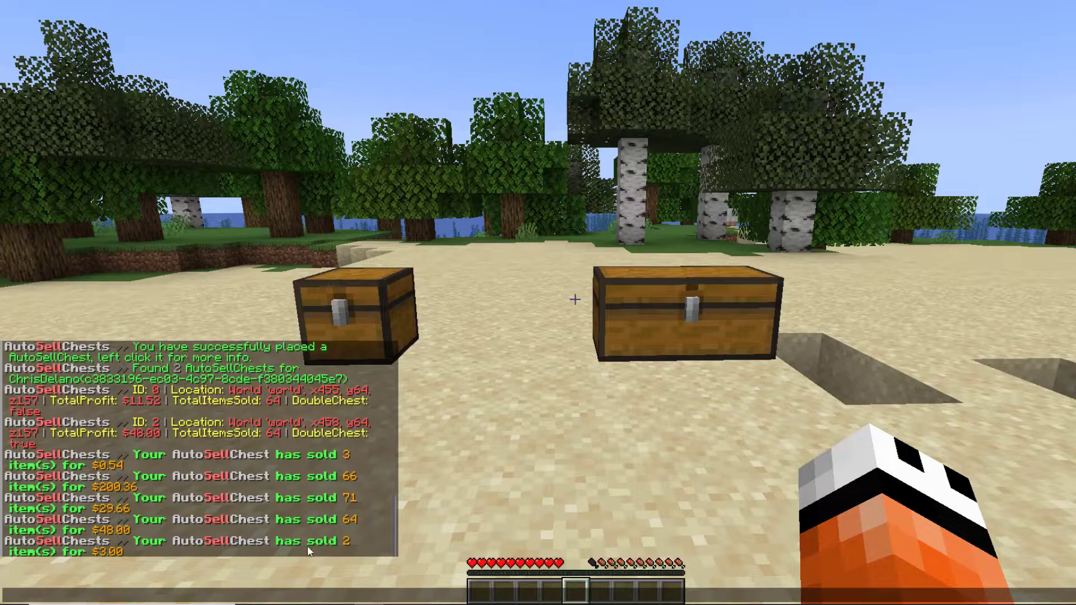
key("Escape")
key("t")
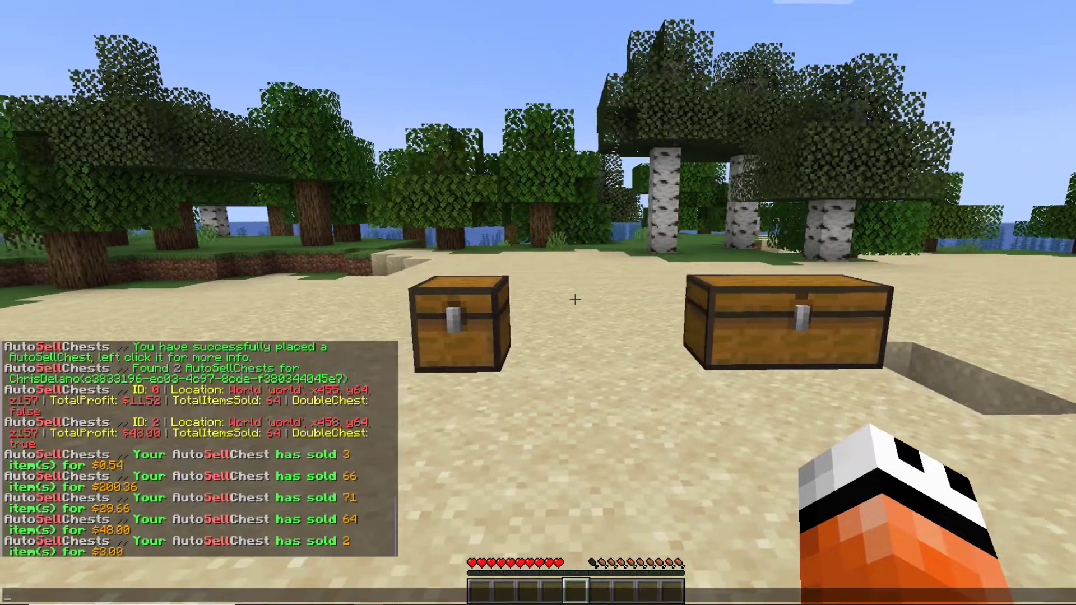
key("Escape")
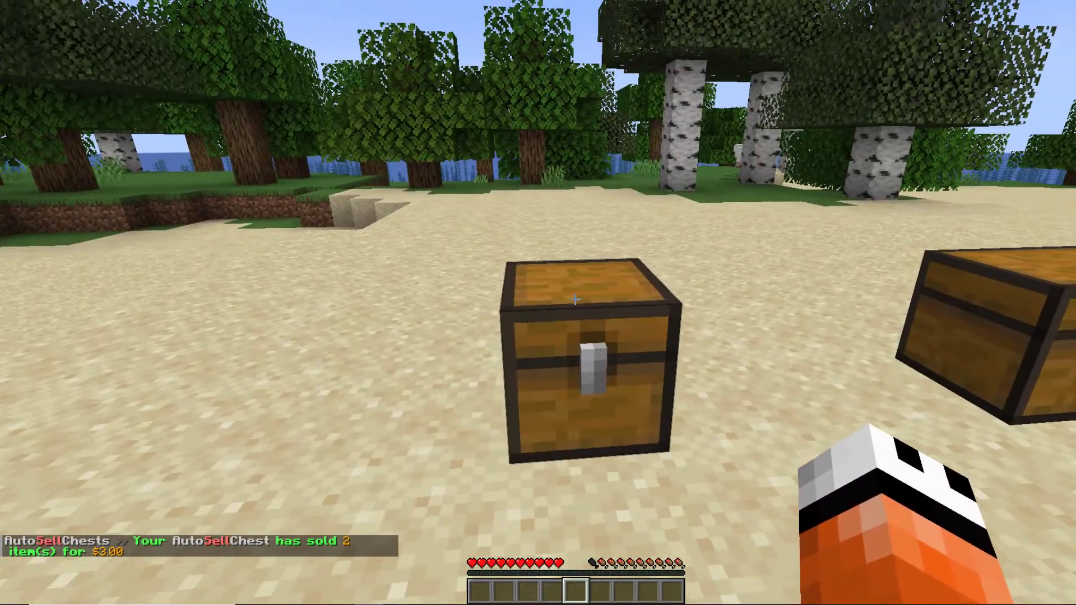
- View the single chest's information (140 items sold, $44.72) and its Chest settings screen
right_click(575, 300)
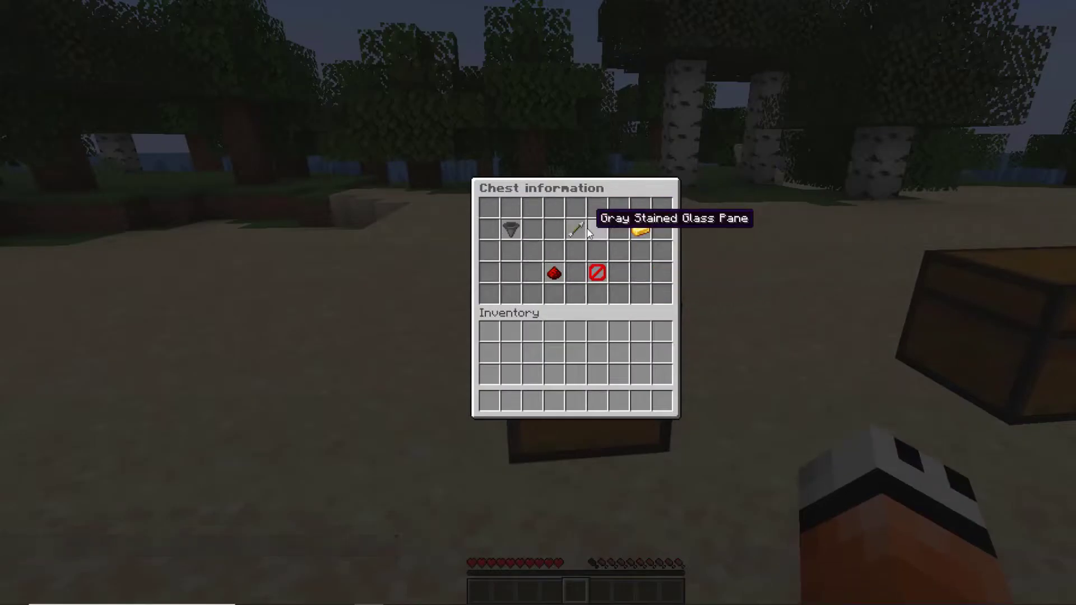
mouse_move(579, 231)
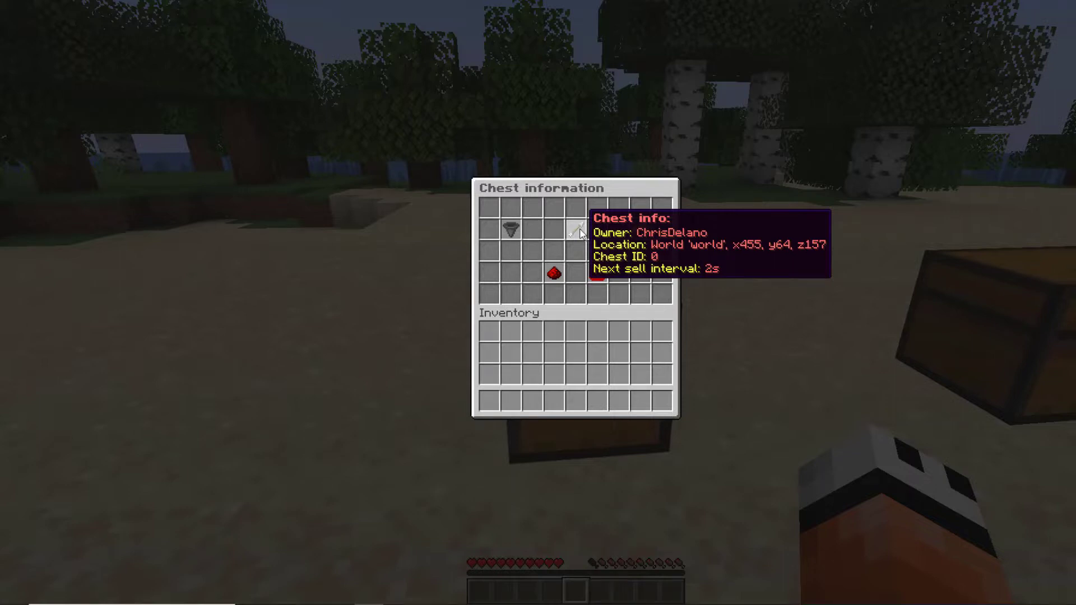
key("Escape")
right_click(538, 303)
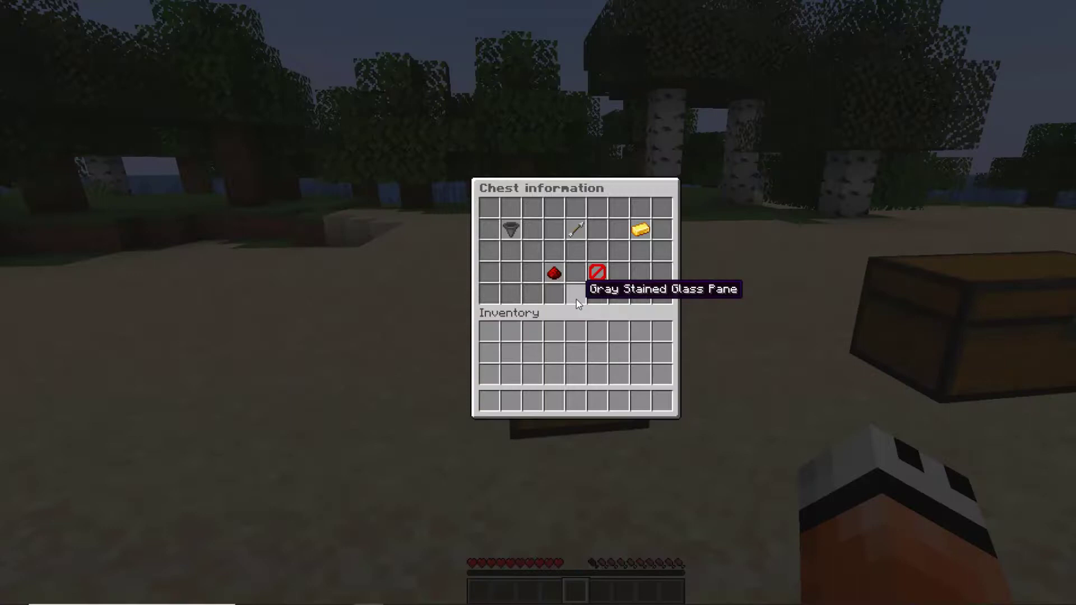
mouse_move(504, 234)
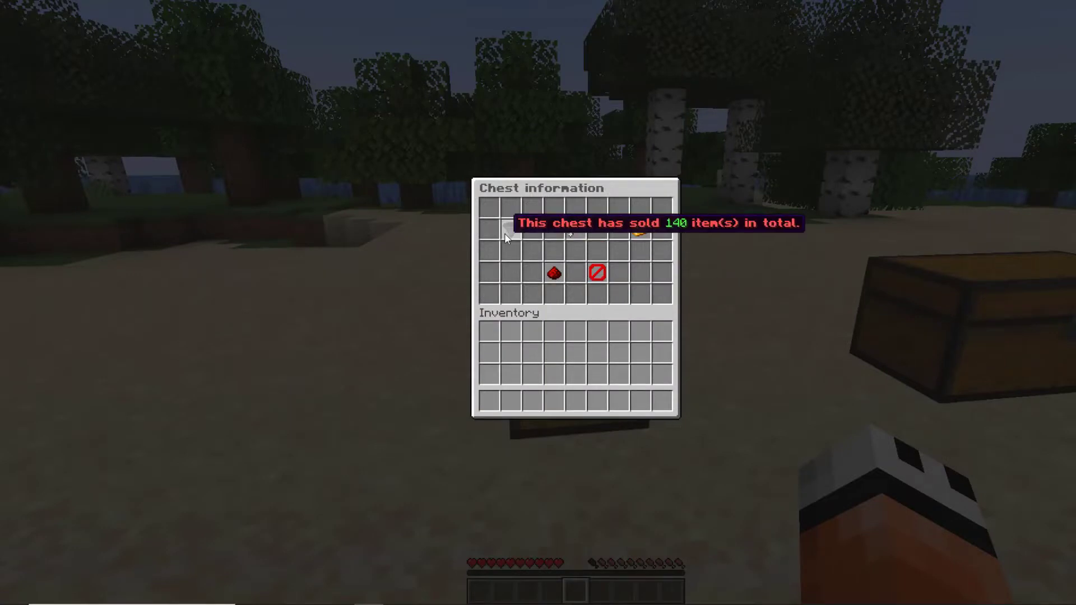
left_click(554, 277)
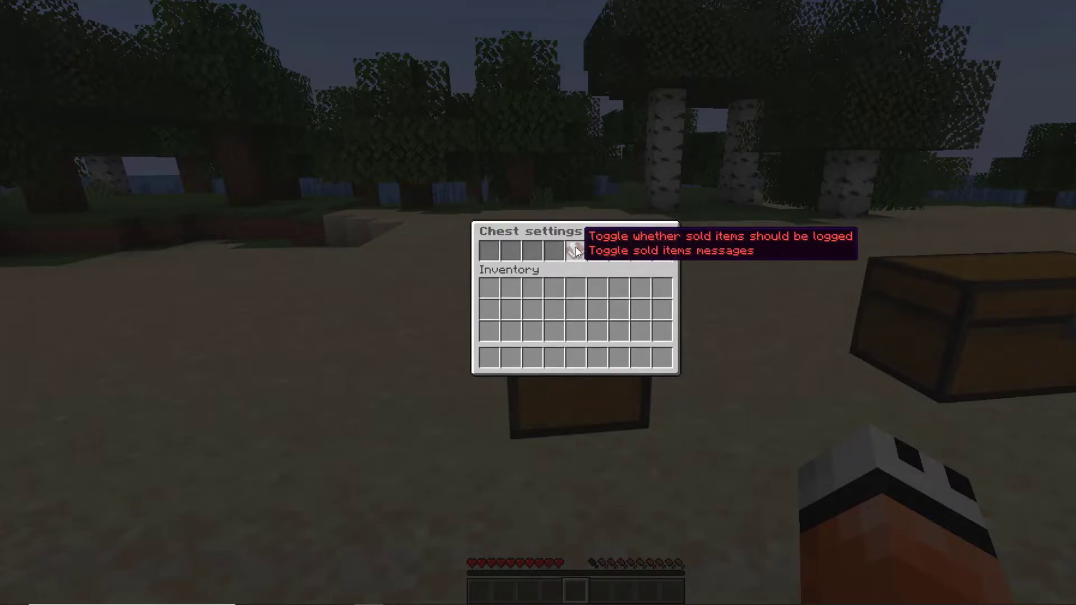
key("Escape")
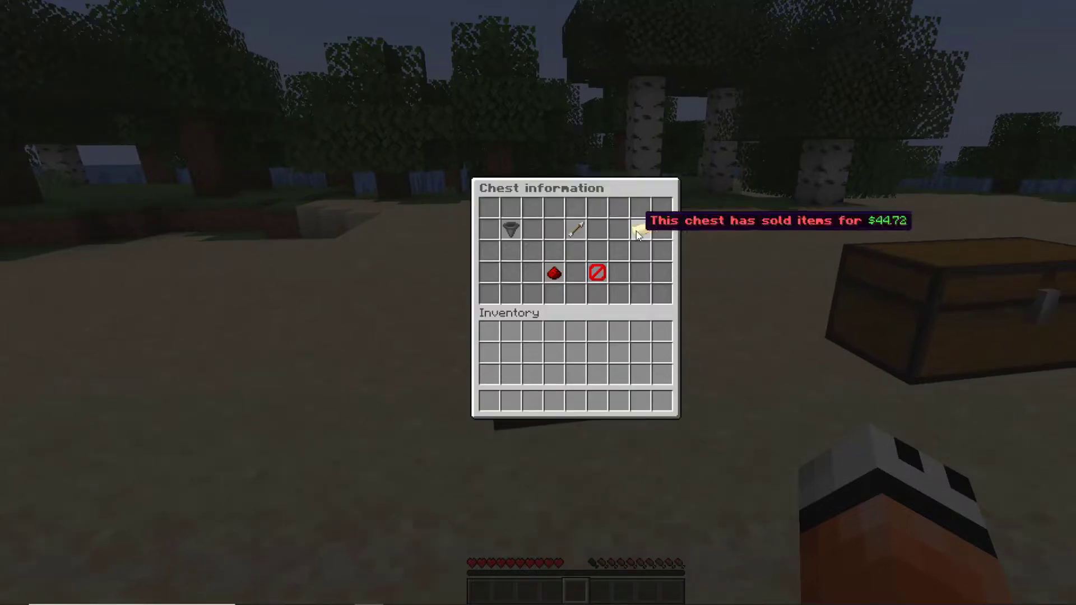
- Pick up the AutoSellChest and place it on the open sand
left_click(597, 272)
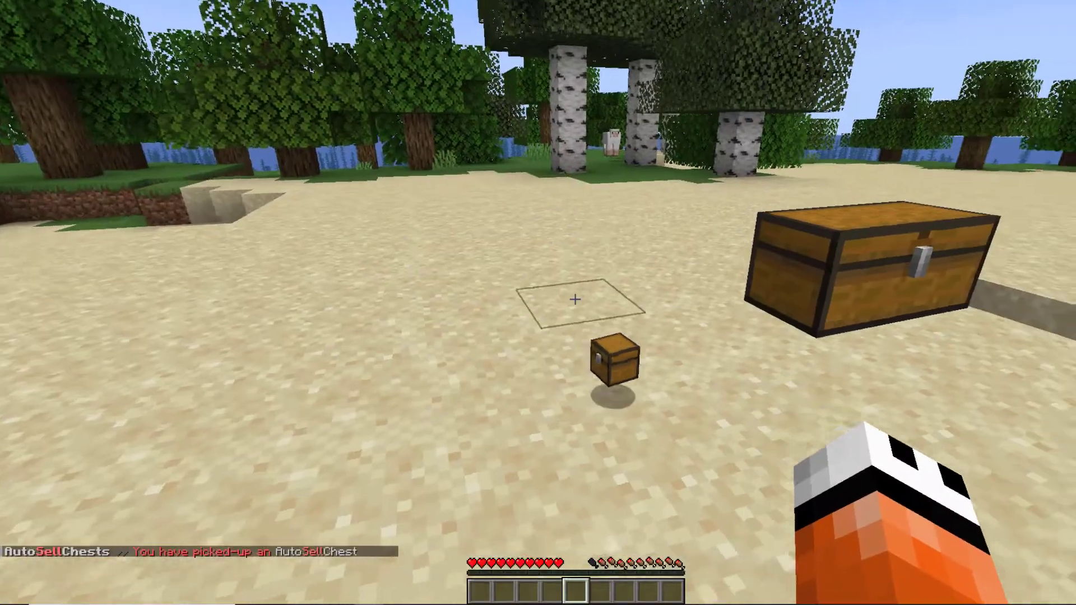
key("w")
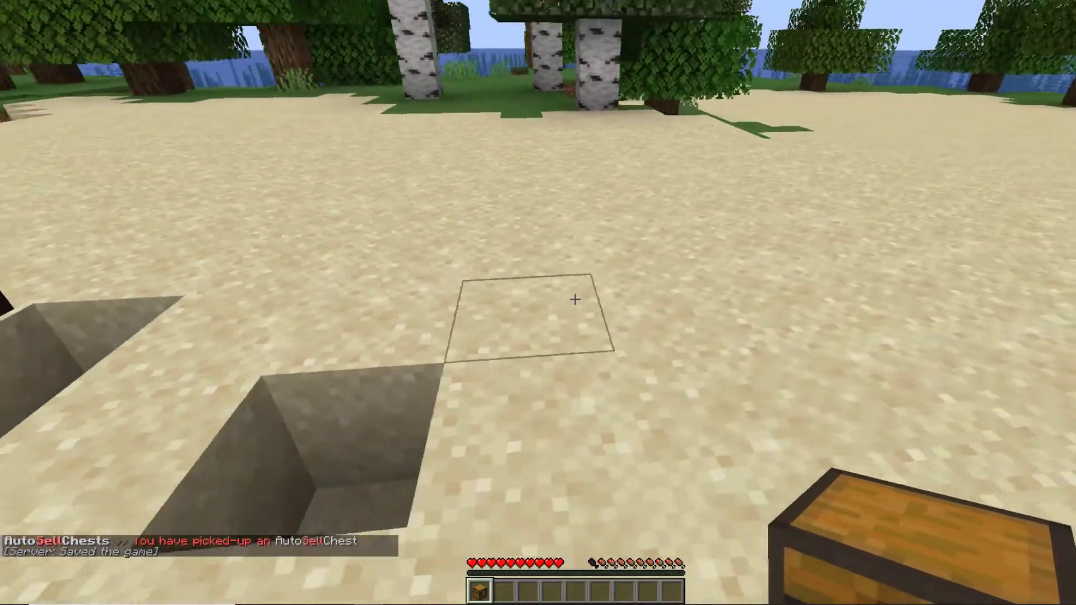
right_click(575, 299)
key("s")
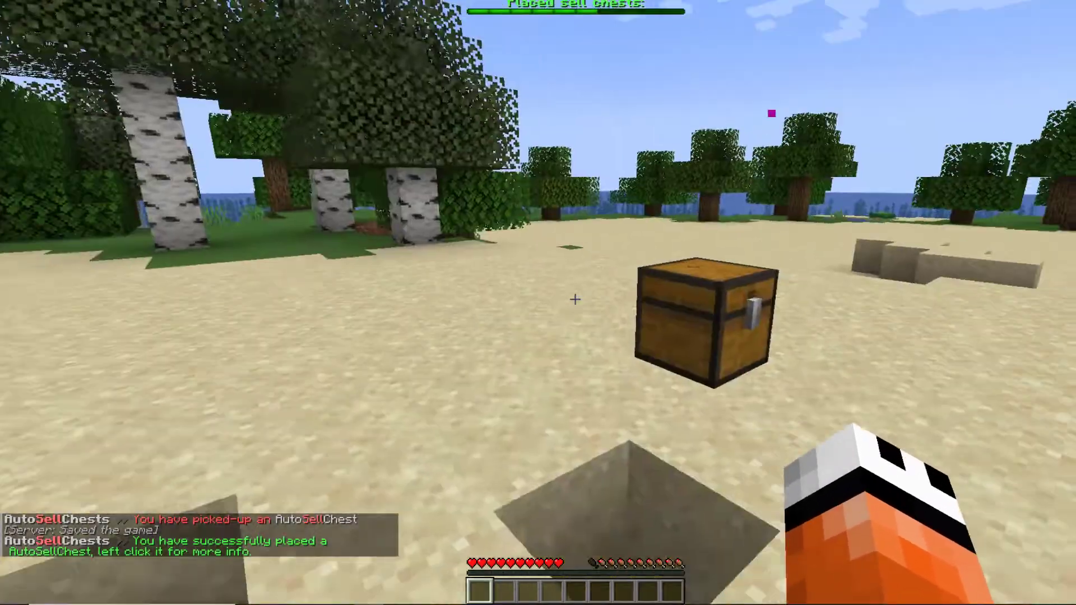
key("w")
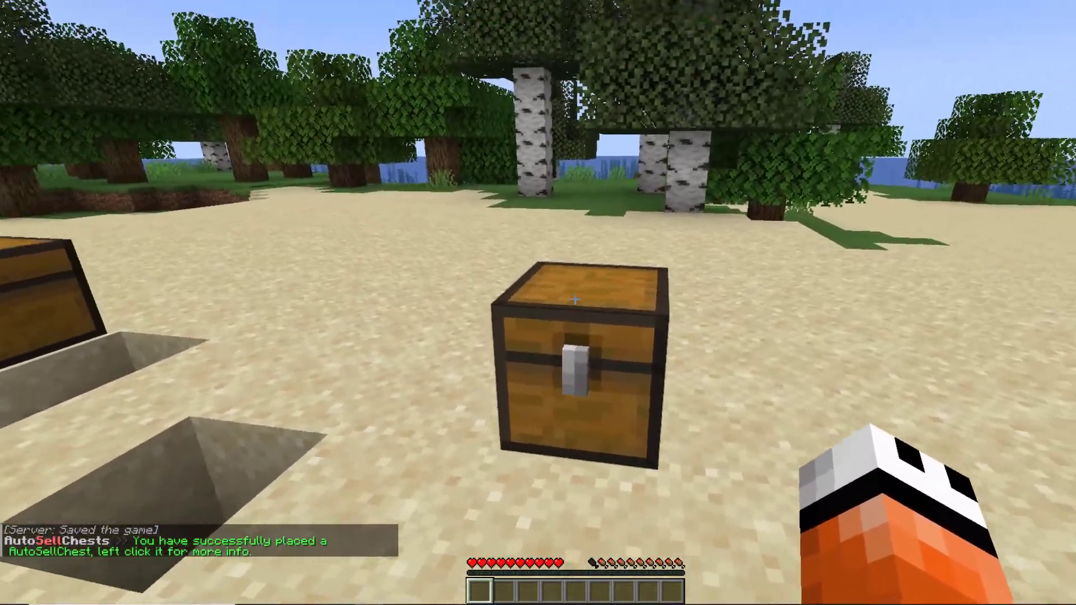
key("w")
- Add a second chest to form a double chest and check its info: 194 items sold
right_click(575, 299)
key("s")
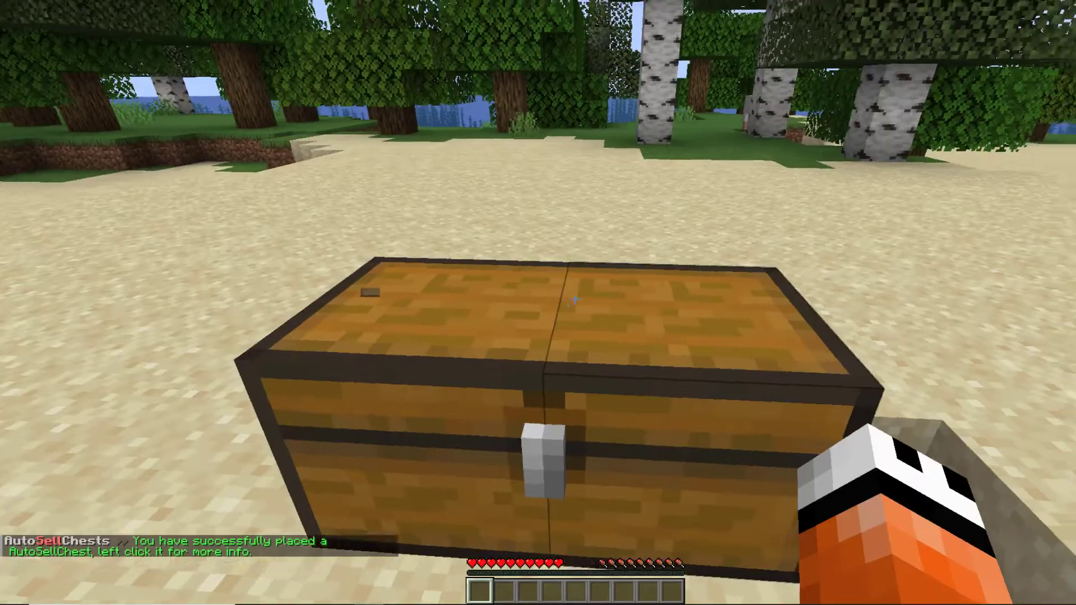
right_click(575, 300)
key("Escape")
right_click(575, 300)
key("Escape")
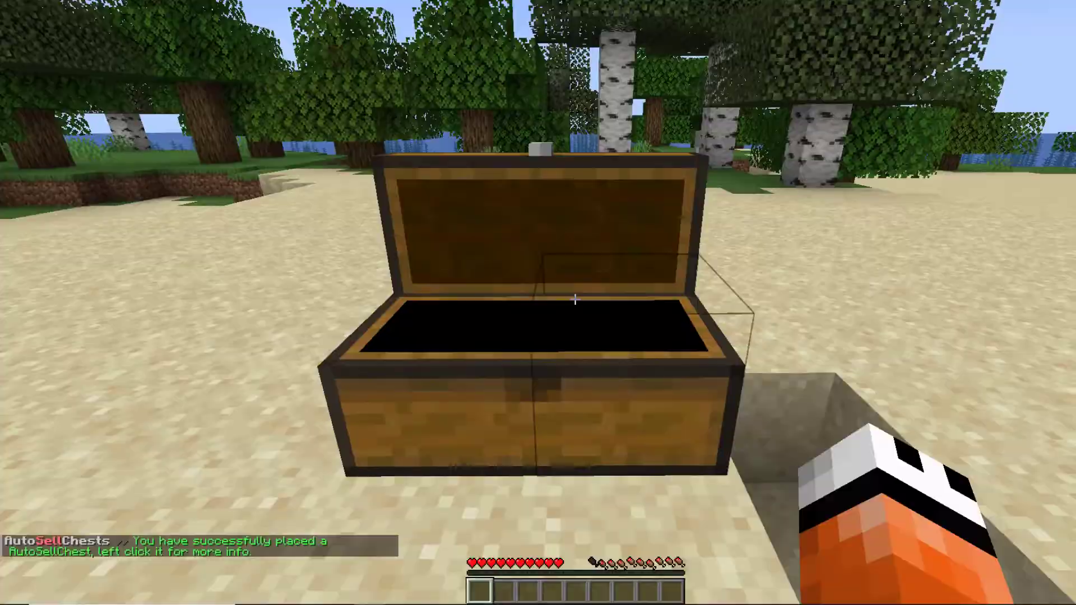
left_click(575, 299)
mouse_move(517, 233)
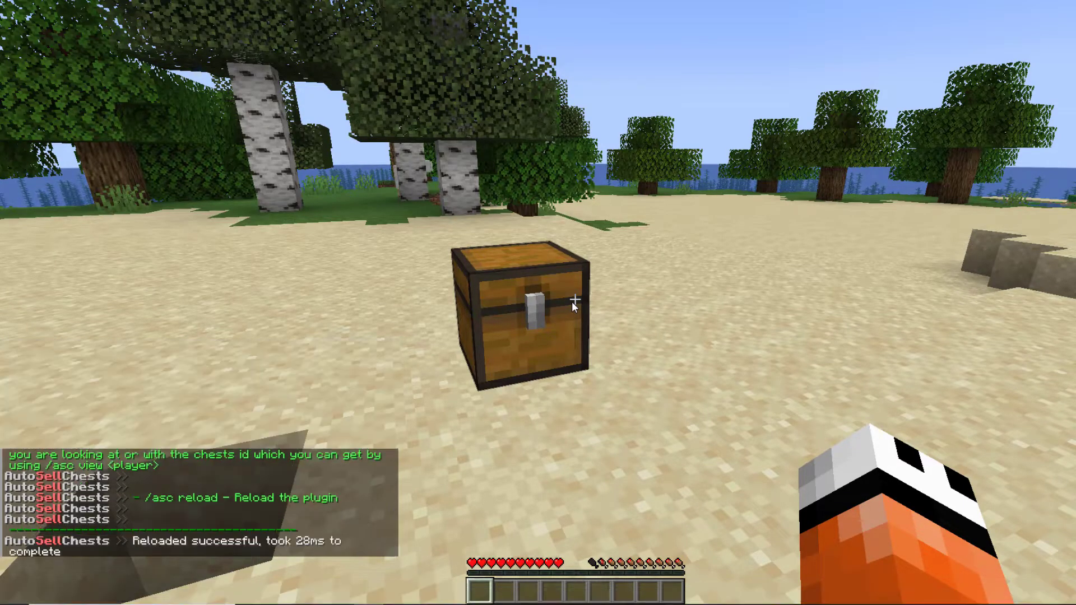
- Get a new sell chest with the /asc give command and place it on the sand
key("a")
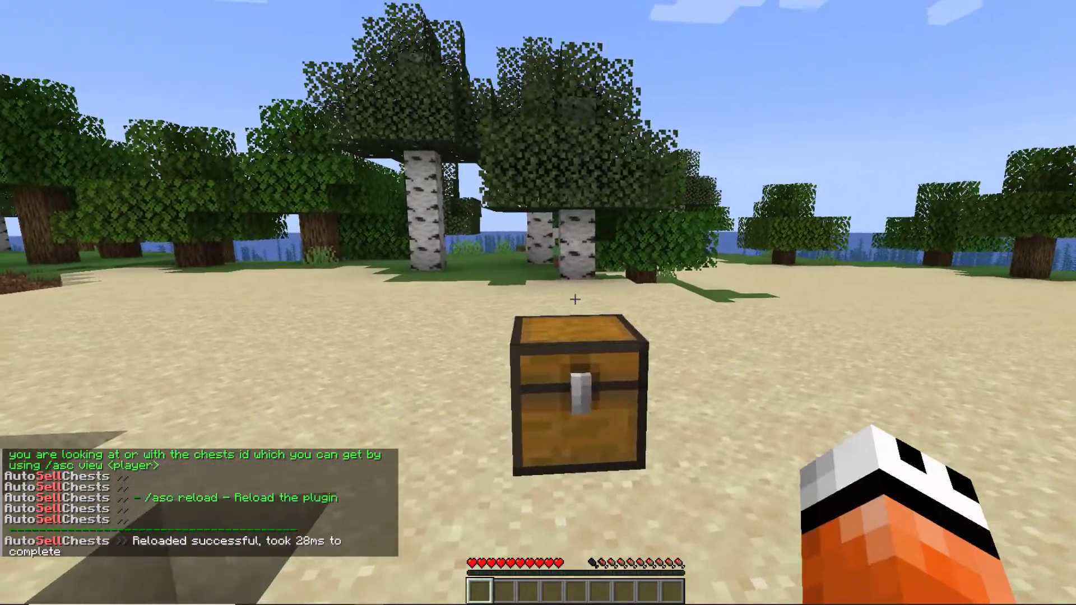
key("slash")
key("BackSpace")
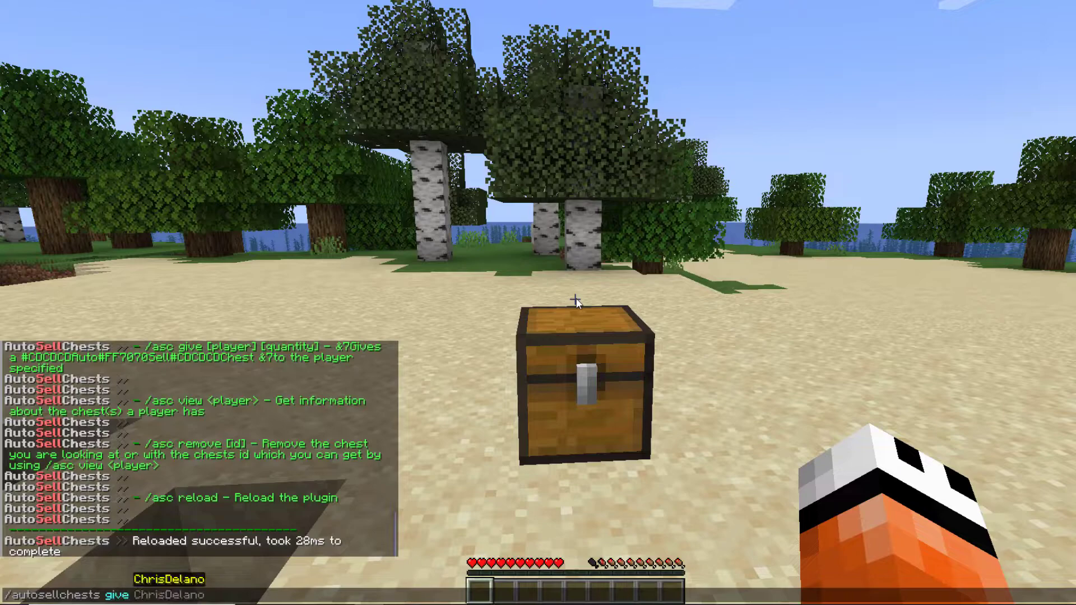
key("Return")
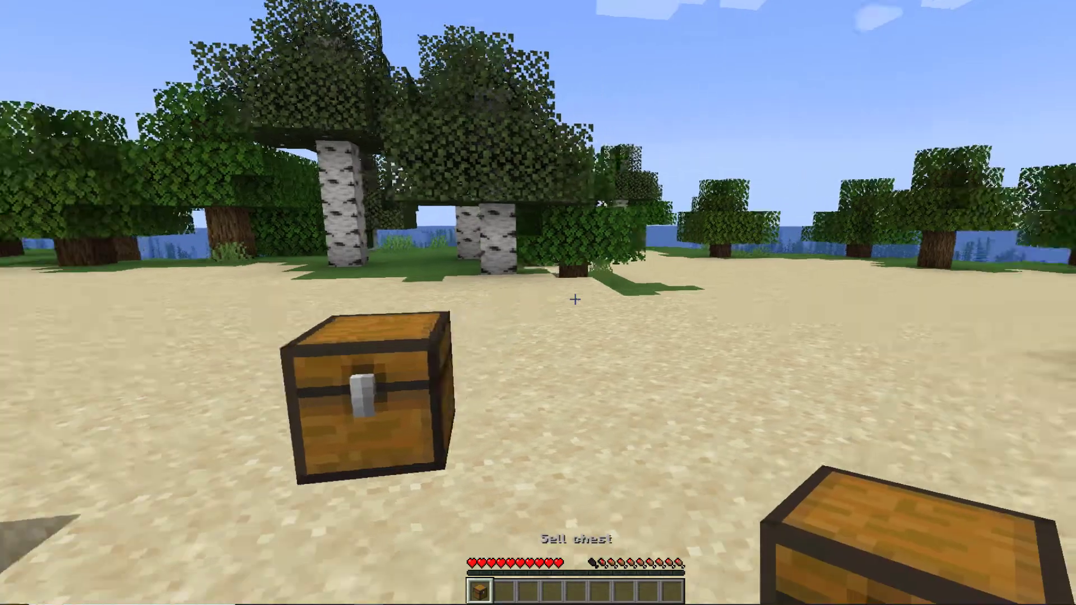
right_click(576, 301)
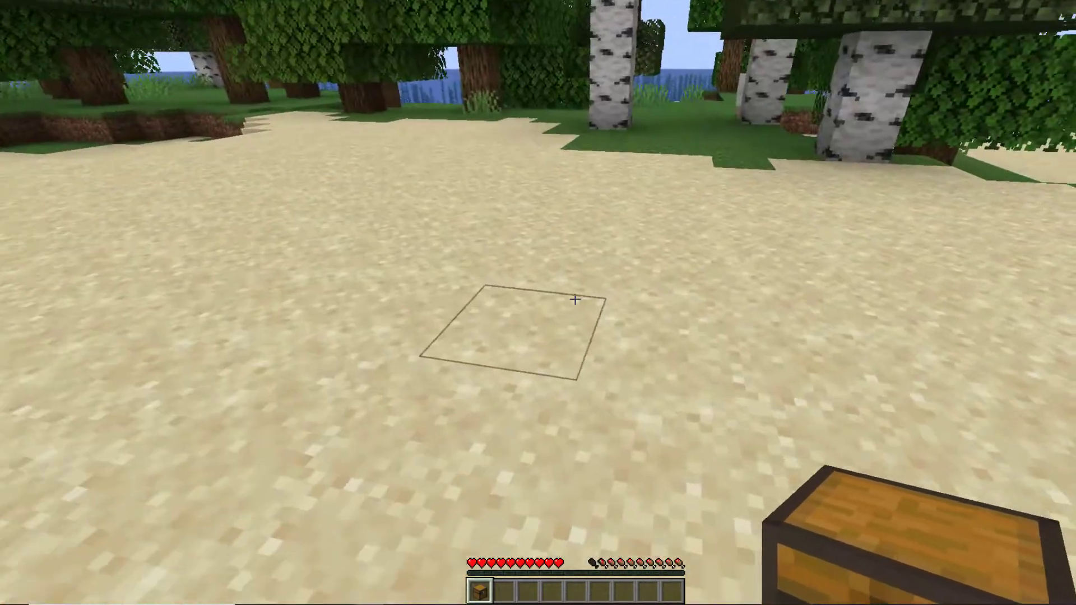
right_click(576, 301)
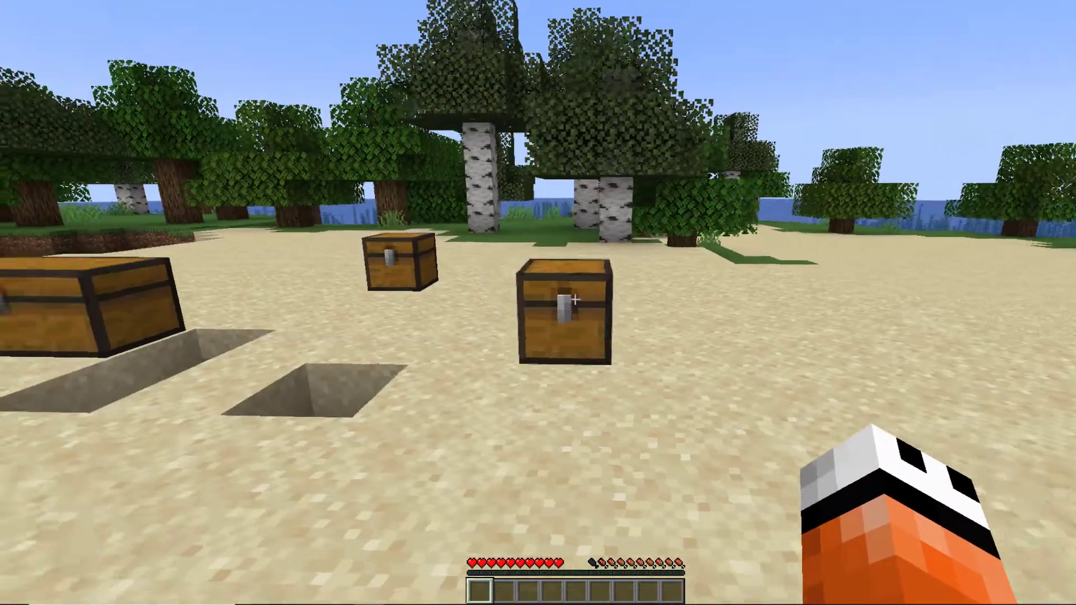
- Break the sell chest in front and place it back on the sand
key("w")
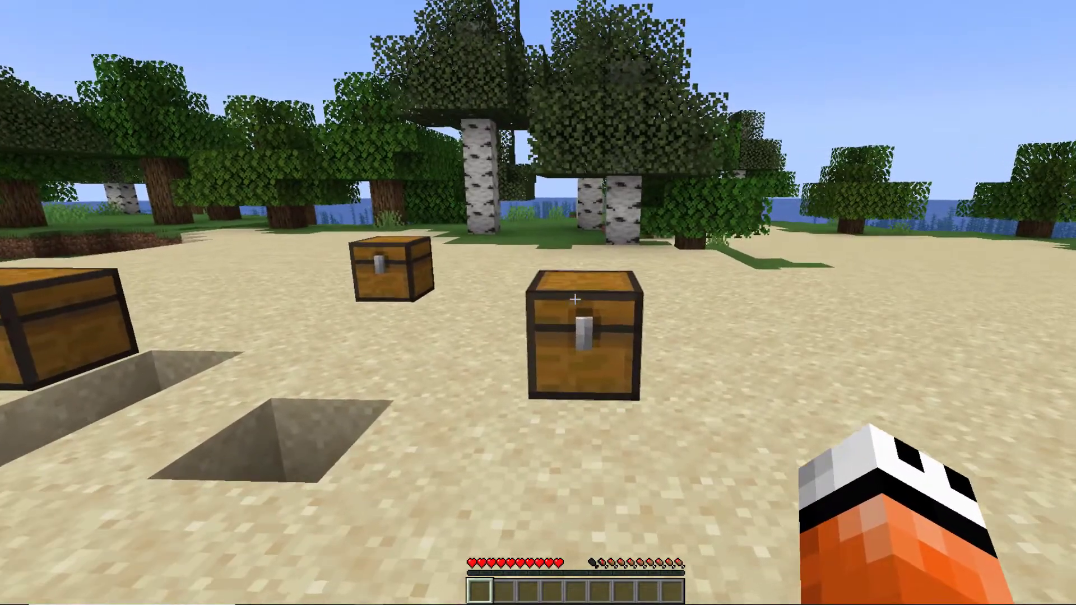
key("slash")
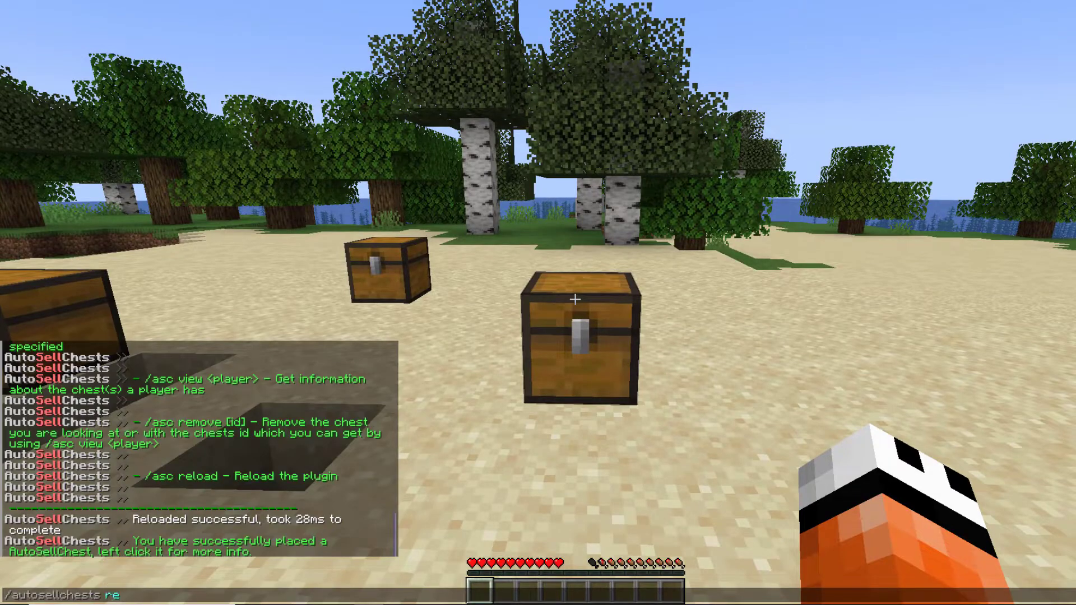
type("autosellchests re")
key("Escape")
left_click(575, 299)
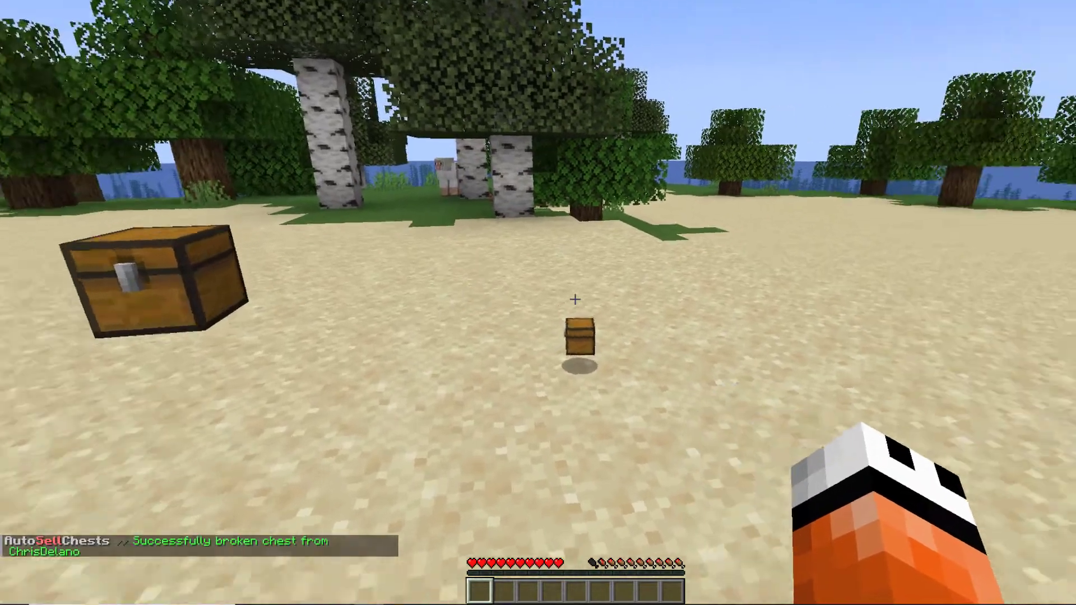
key("w")
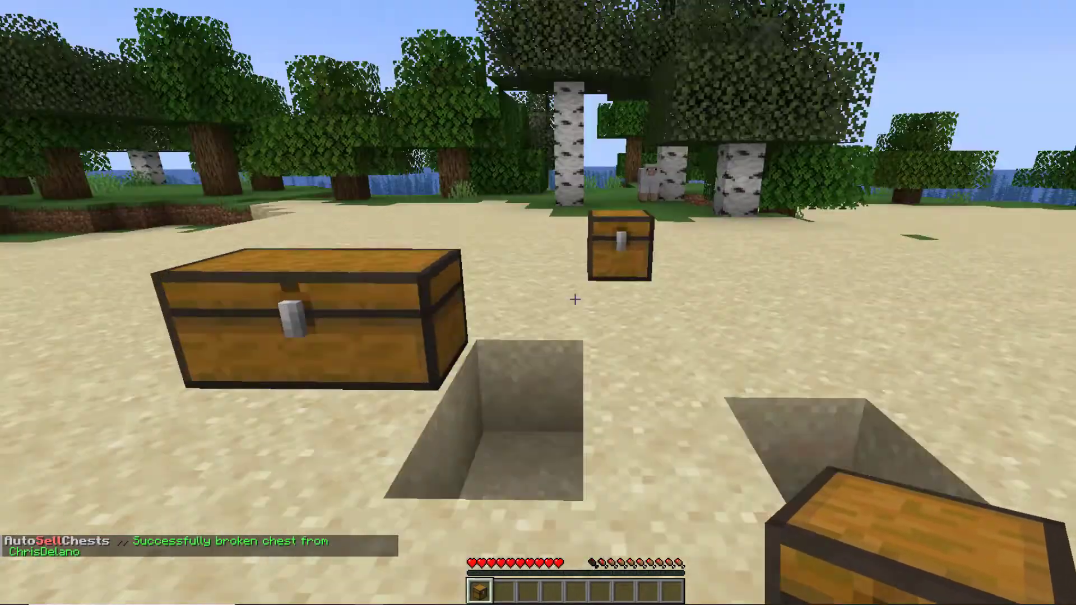
right_click(575, 300)
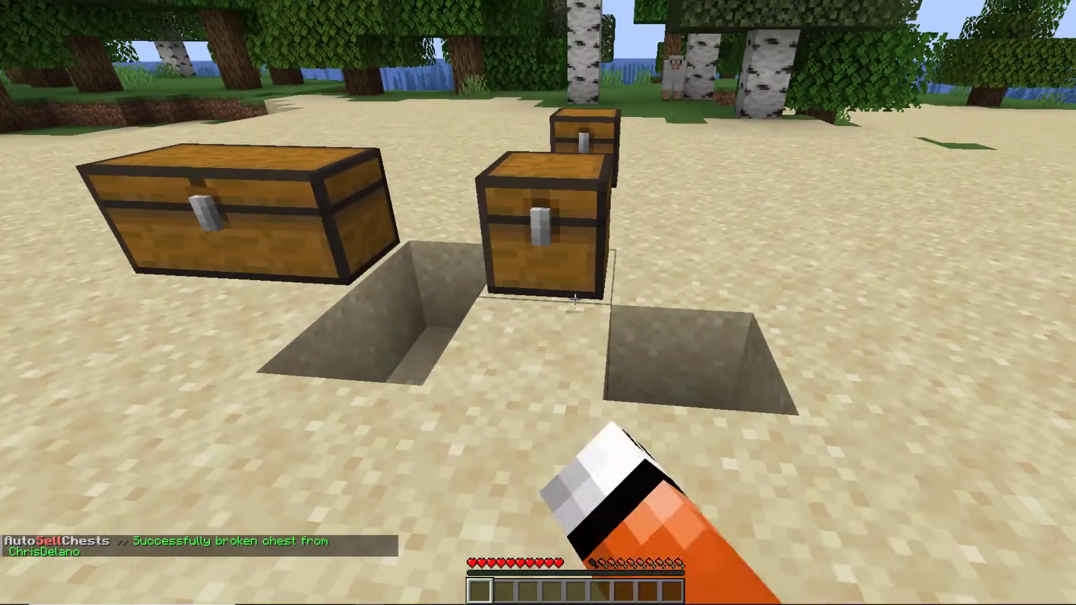
- Run the /asc view command and read the chat listing the player's 3 sell chests
key("slash")
type("autosellchests view ChrisDelano")
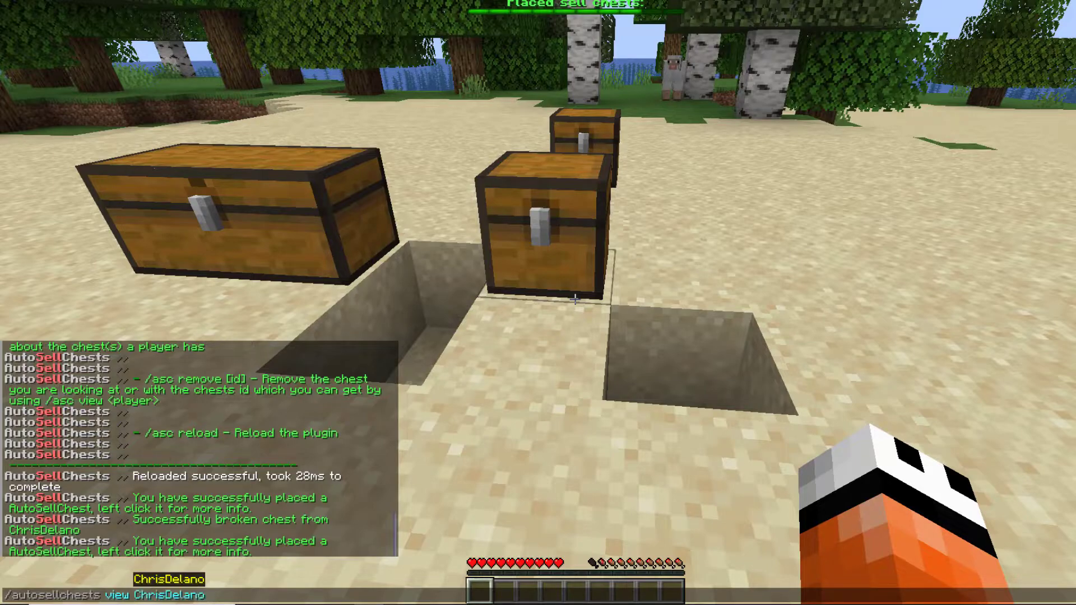
key("Return")
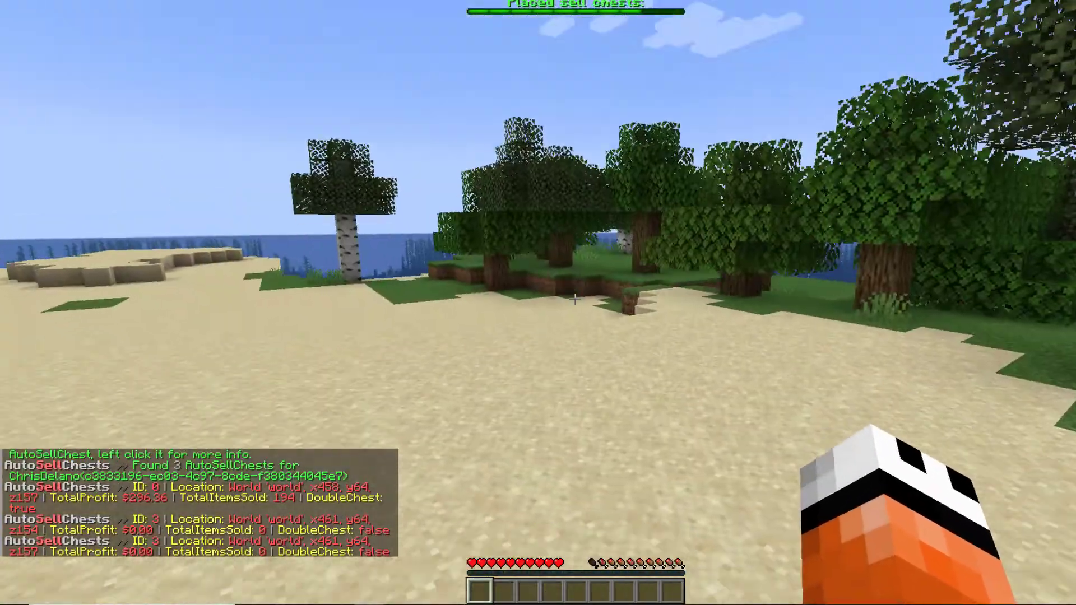
key("t")
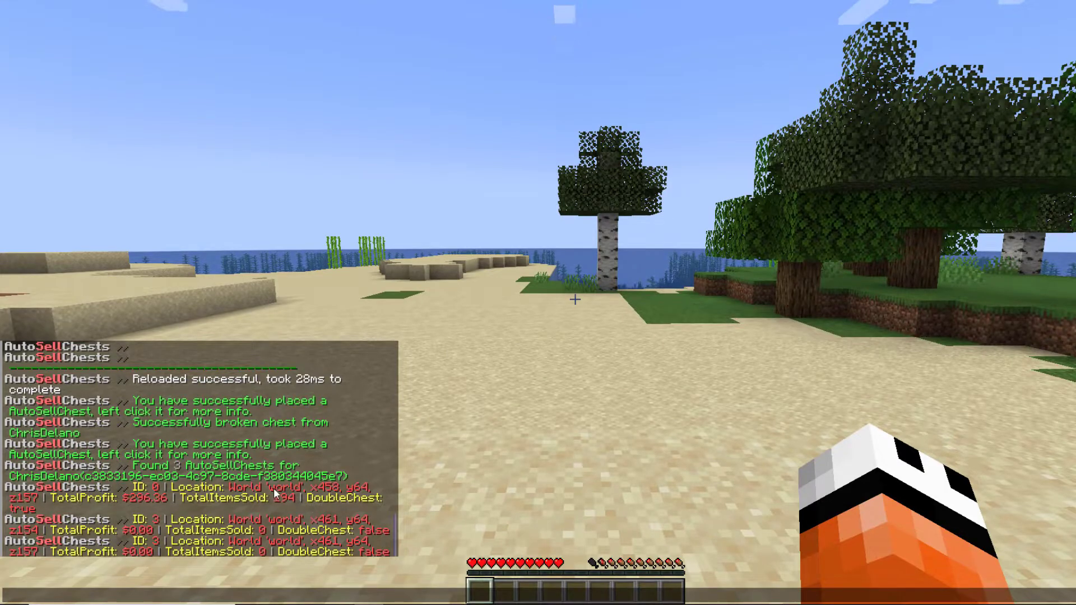
key("Escape")
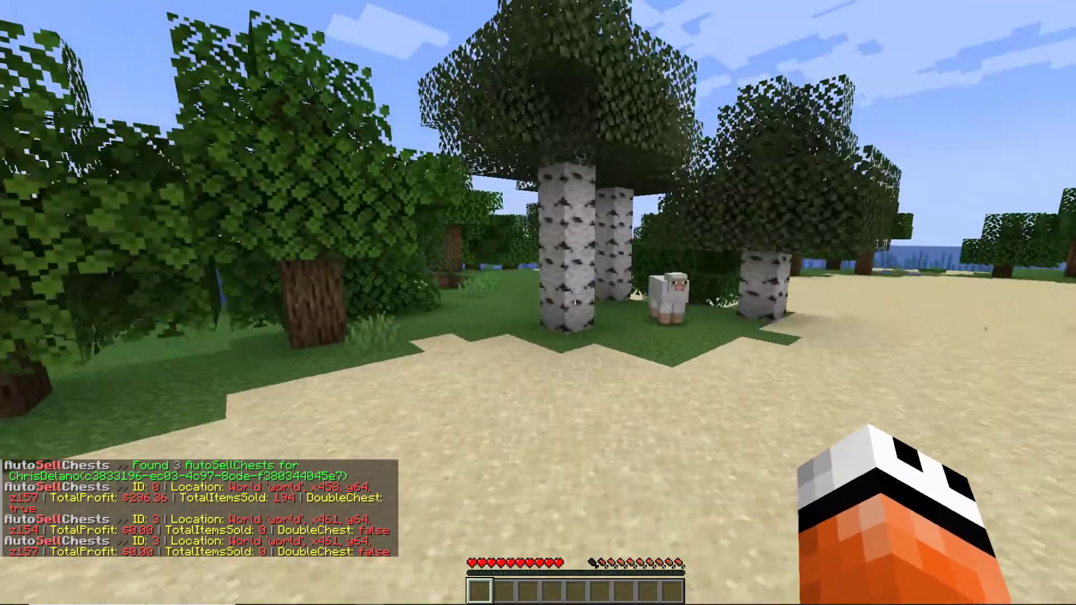
- Walk up to the placed chests and open a sell chest's inventory
key("w")
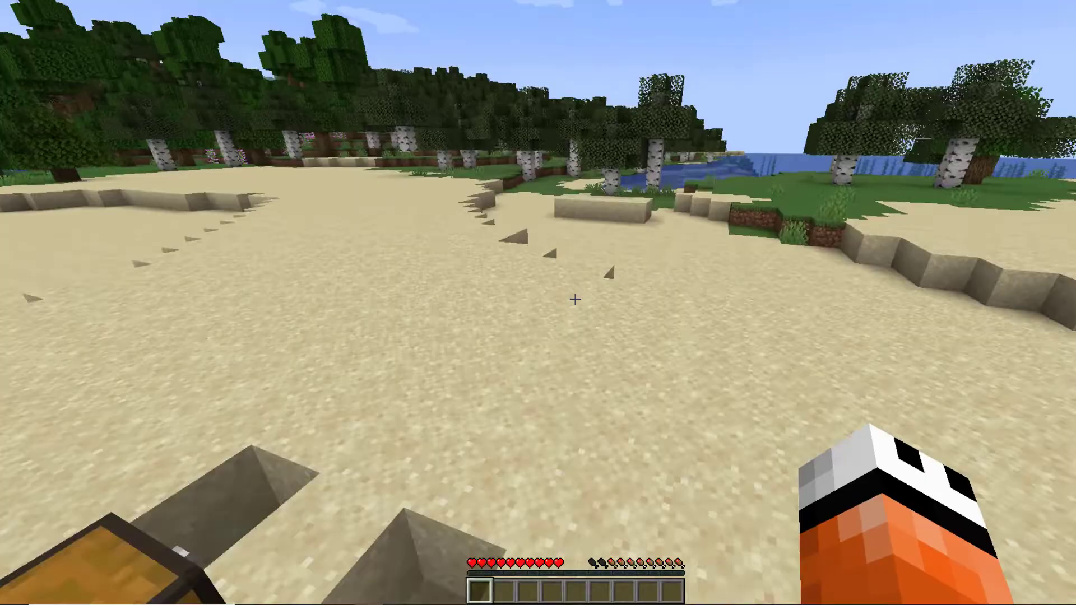
key("s")
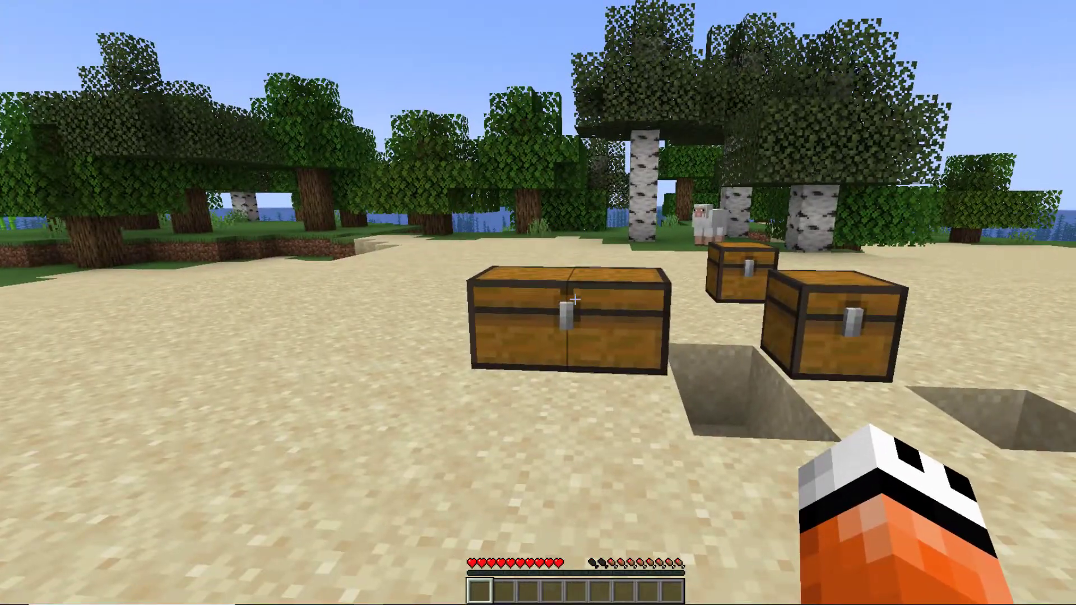
right_click(575, 299)
key("Escape")
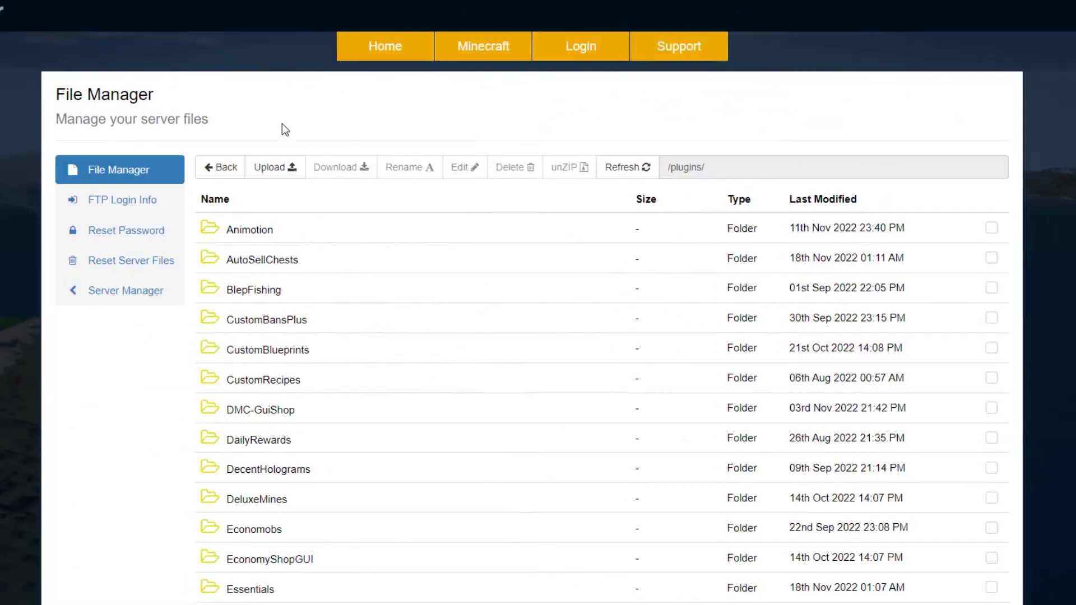
- Open the AutoSellChests folder and skim lang.yml before returning to the file list
double_click(279, 263)
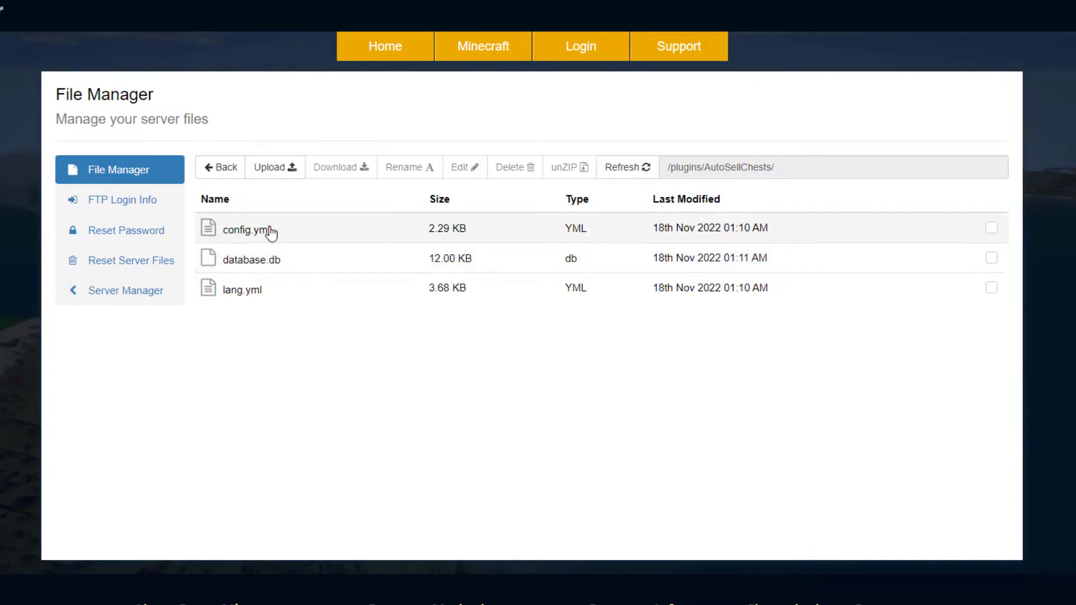
double_click(257, 292)
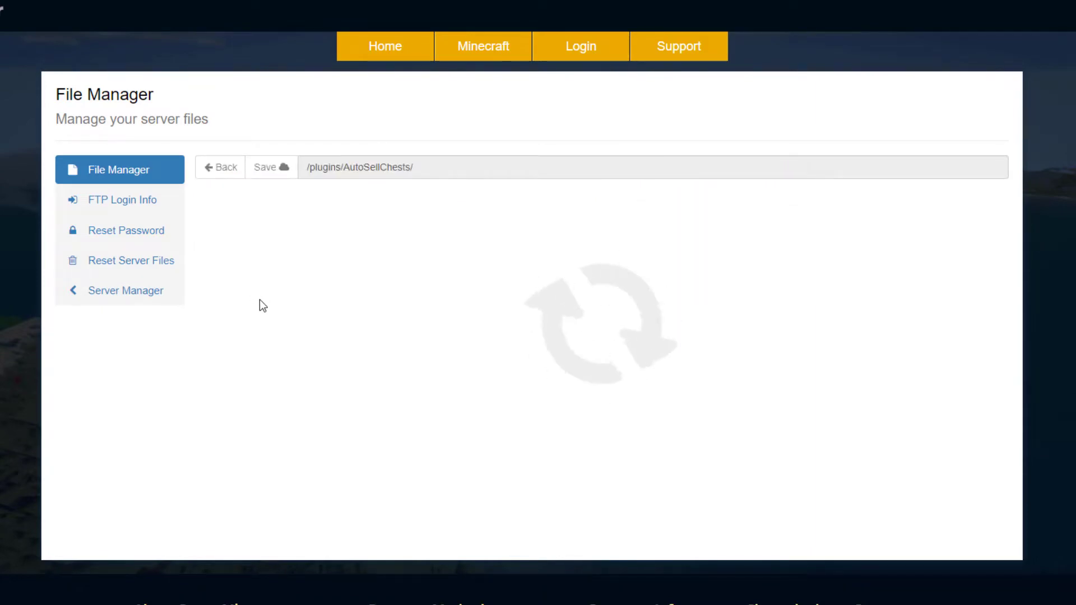
scroll(303, 301, "down", 4)
scroll(331, 301, "up", 4)
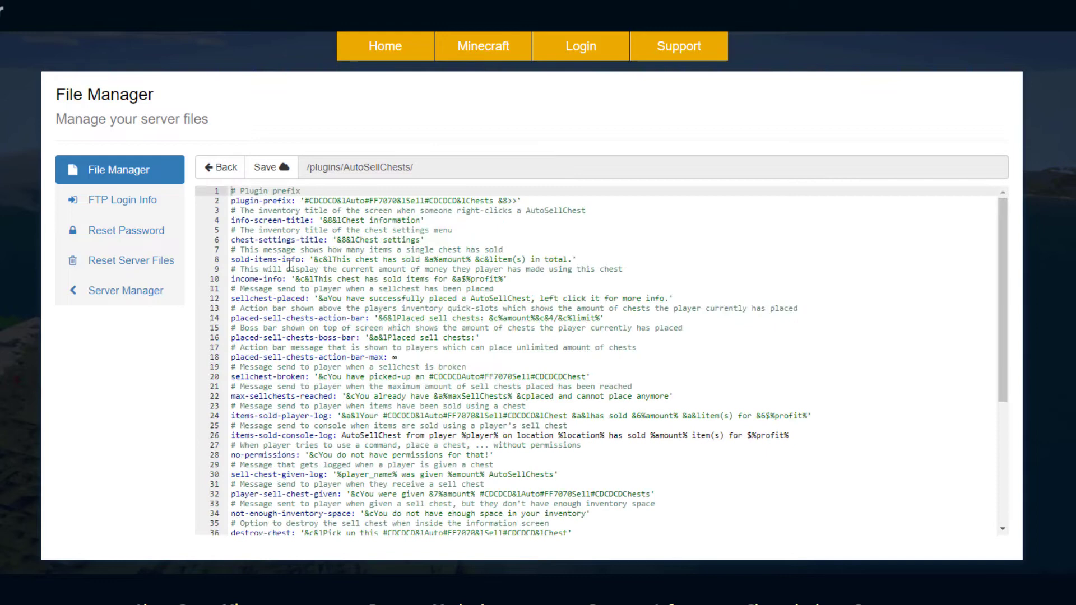
left_click(232, 172)
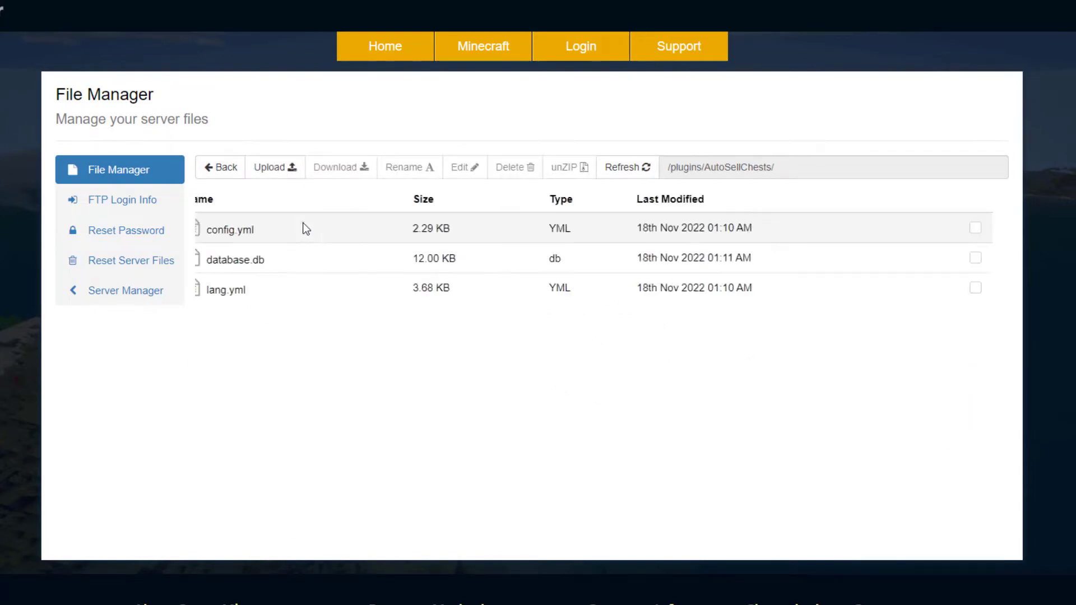
- Open config.yml and point out the 10m autosell-interval and its 200+ player warning
left_click(281, 230)
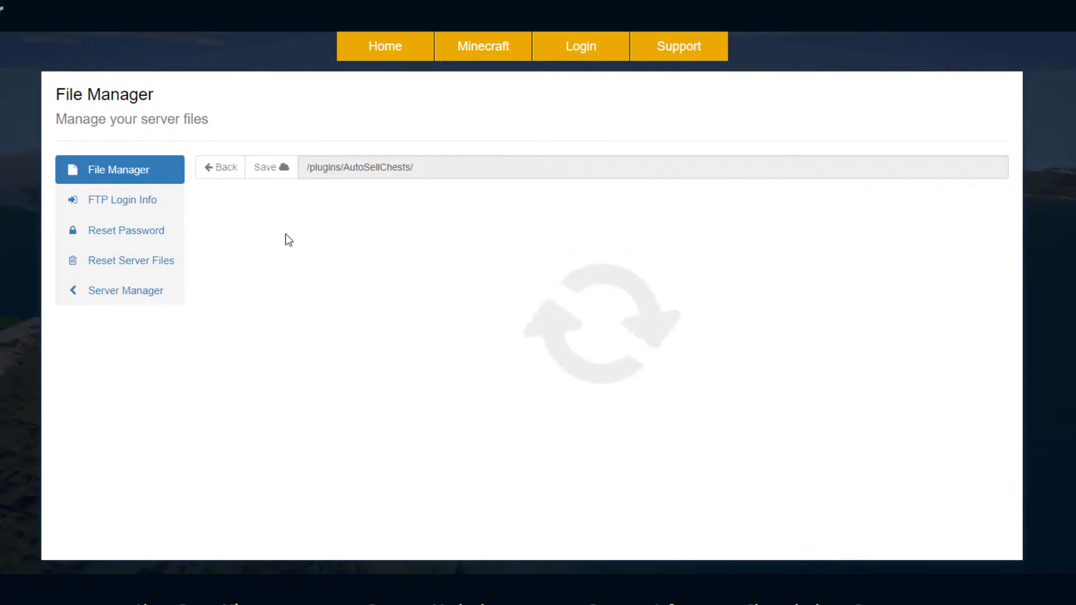
left_click(311, 210)
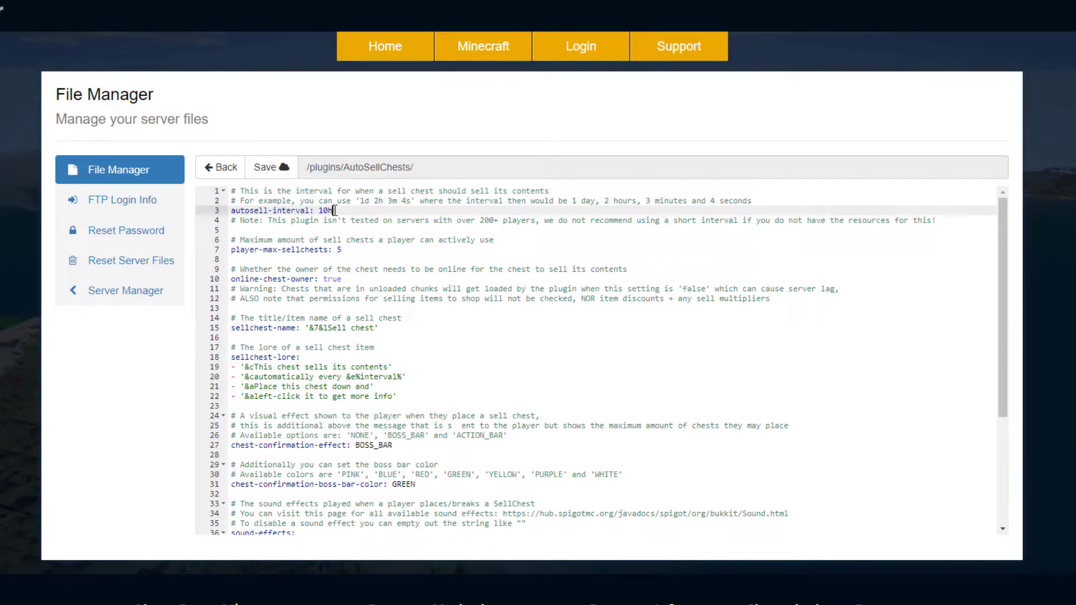
left_click(364, 227)
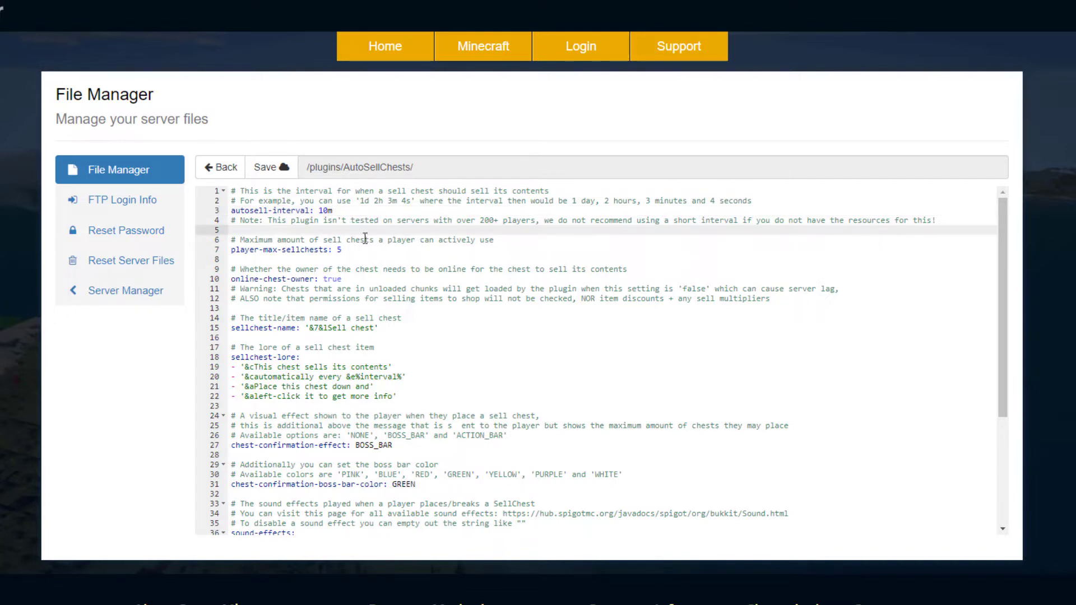
left_click_drag(455, 221, 495, 224)
left_click(507, 240)
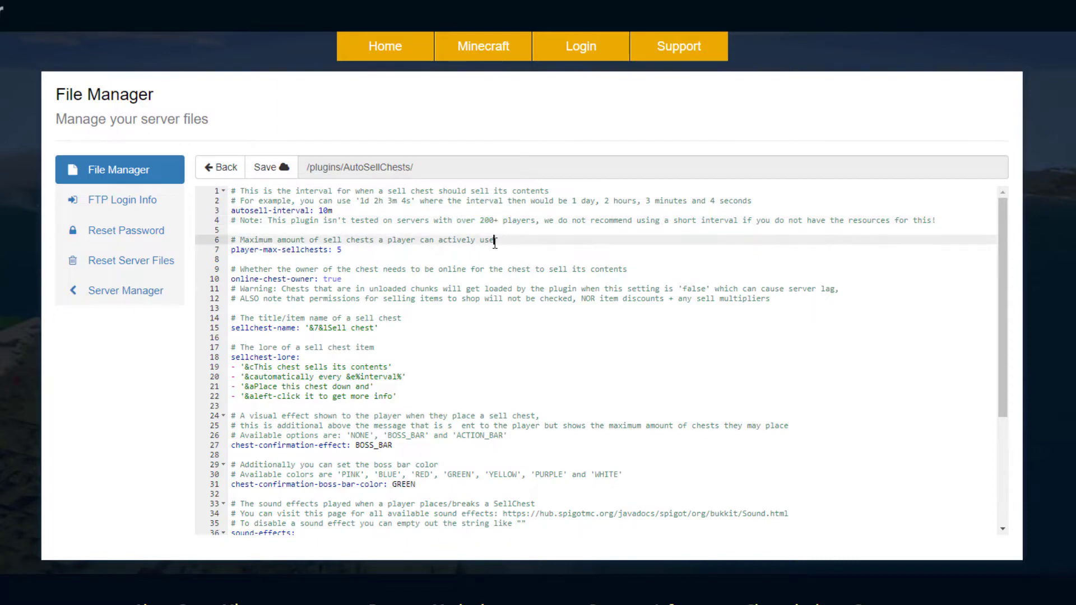
- Highlight the player-max-sellchests and online-chest-owner settings with their comments
scroll(345, 249, "down", 1)
left_click_drag(346, 209, 232, 200)
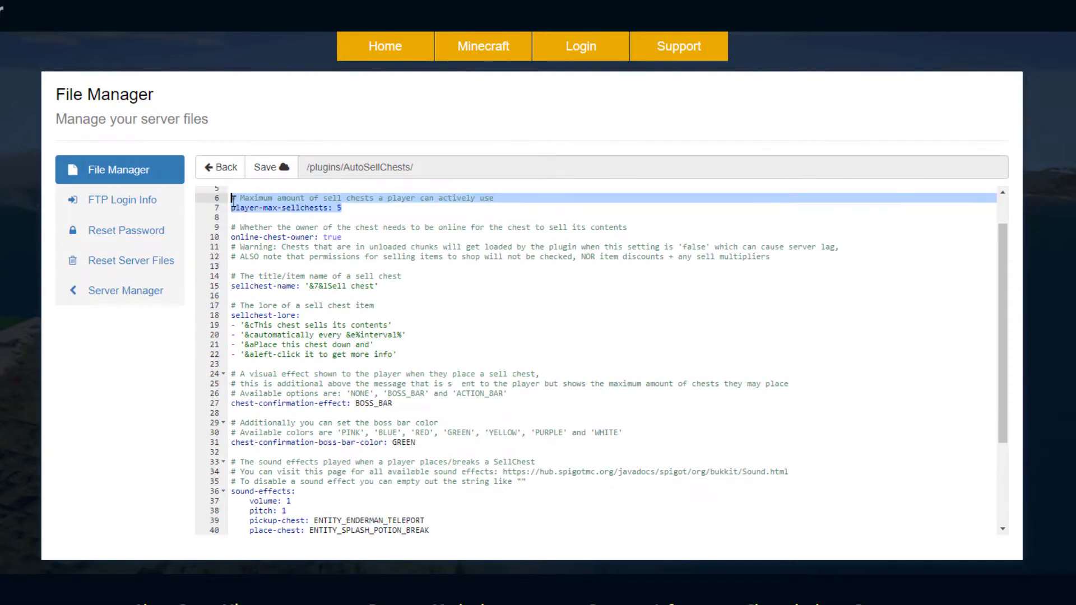
left_click(342, 209)
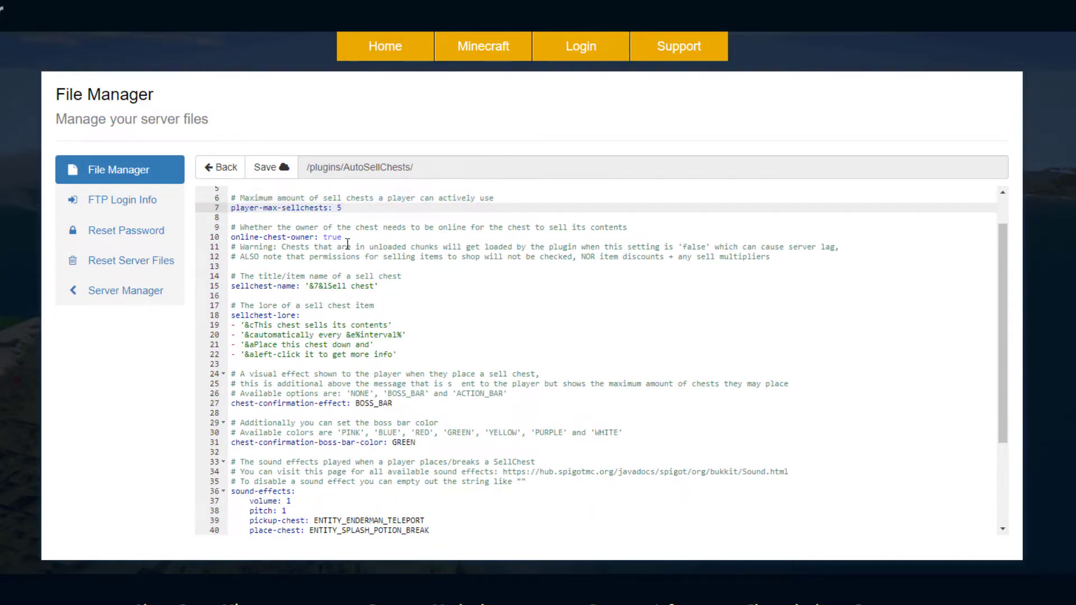
scroll(394, 236, "up", 1)
left_click_drag(240, 269, 597, 276)
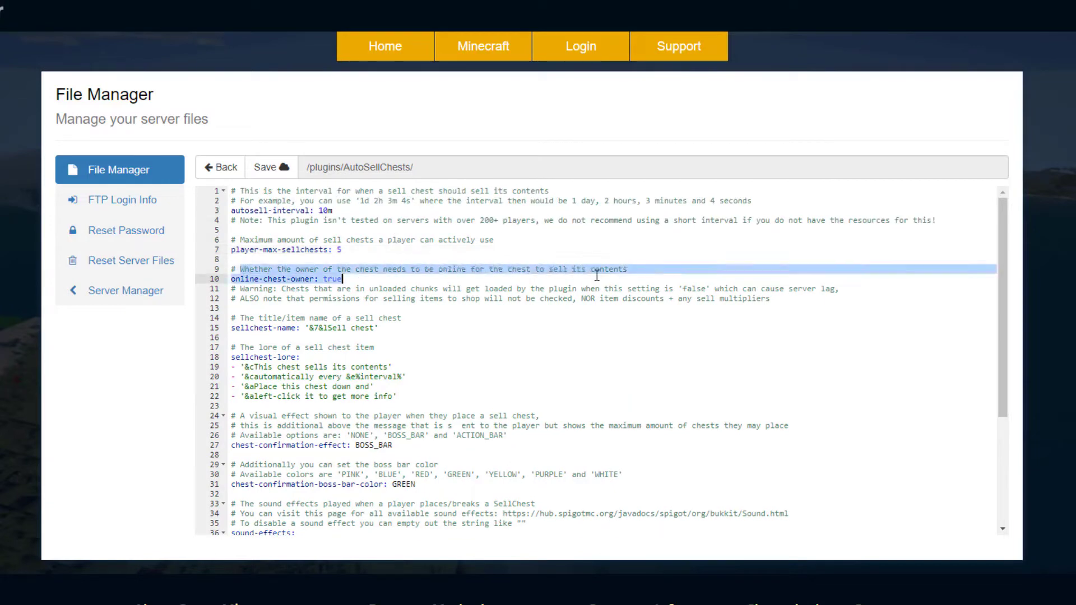
left_click(353, 279)
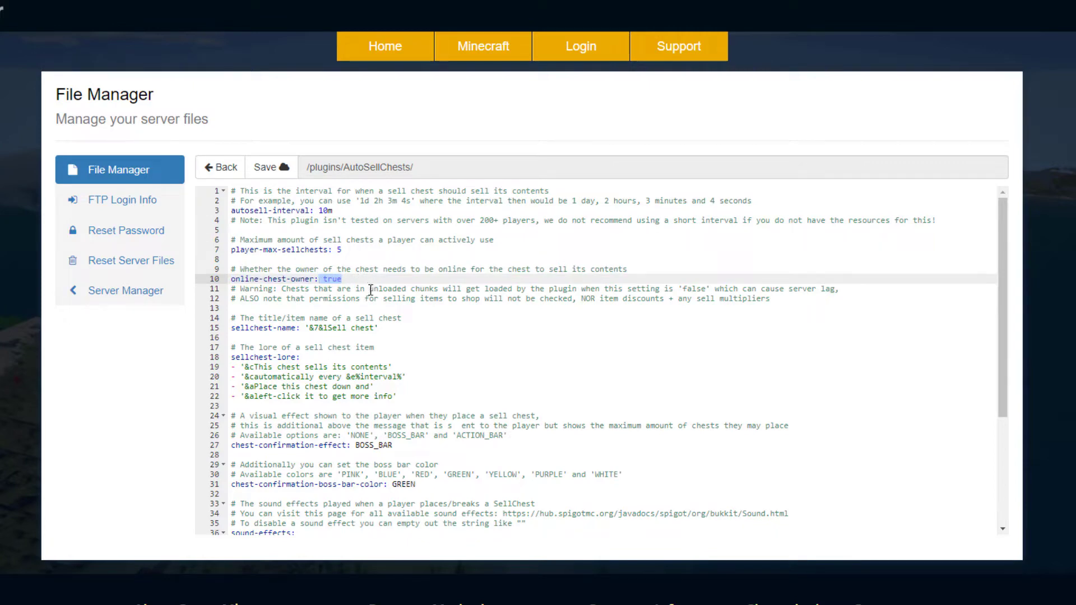
- Point out the chest confirmation effects, boss bar colour and sound-disabling note
scroll(352, 297, "down", 2)
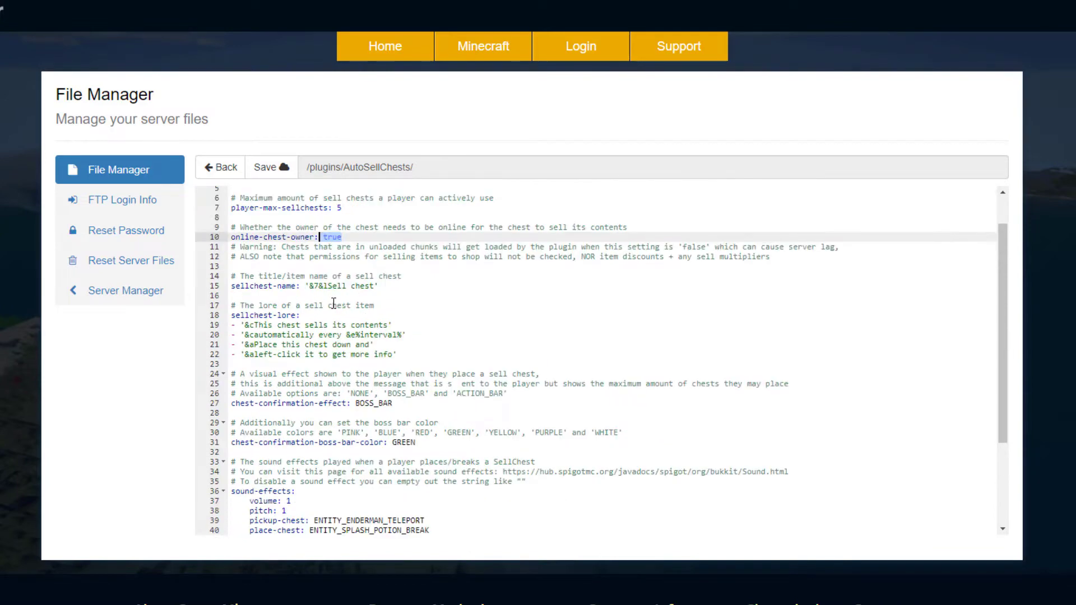
scroll(334, 304, "down", 3)
left_click_drag(263, 291, 509, 291)
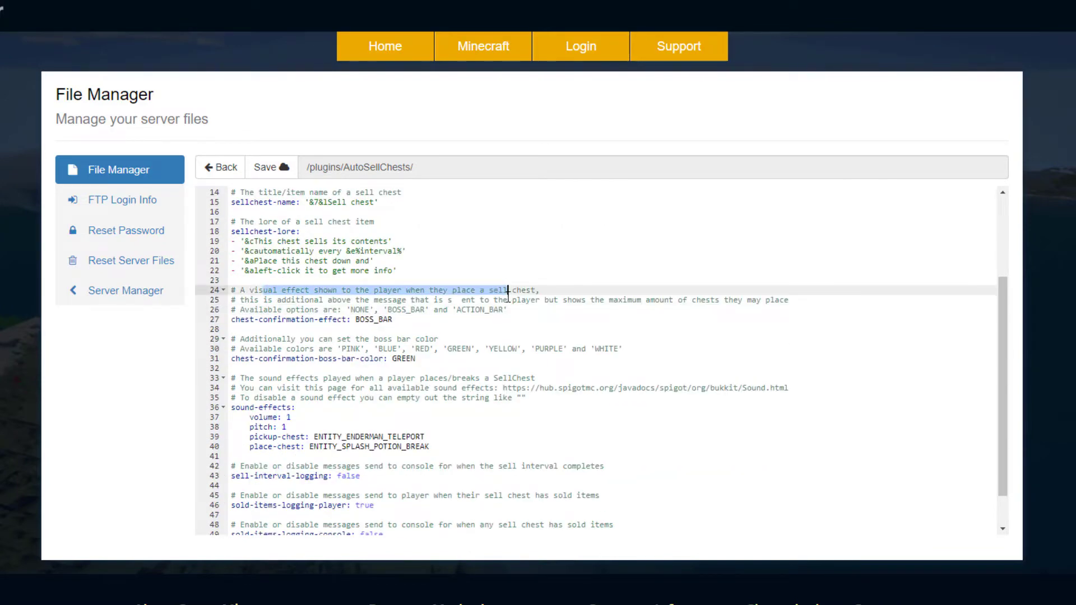
left_click(538, 310)
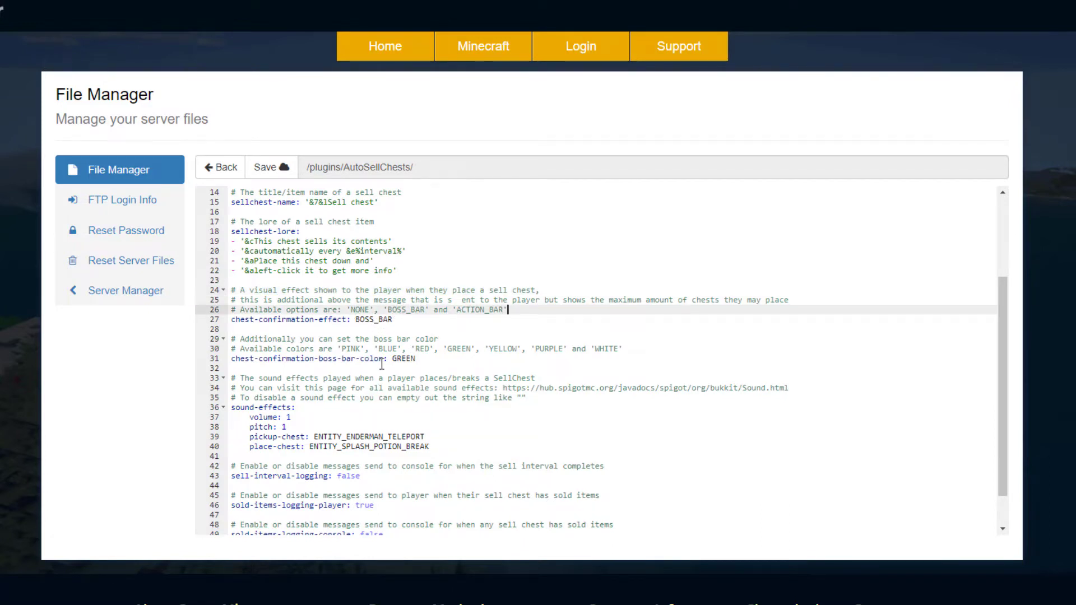
scroll(382, 365, "down", 2)
left_click(424, 318)
left_click(375, 355)
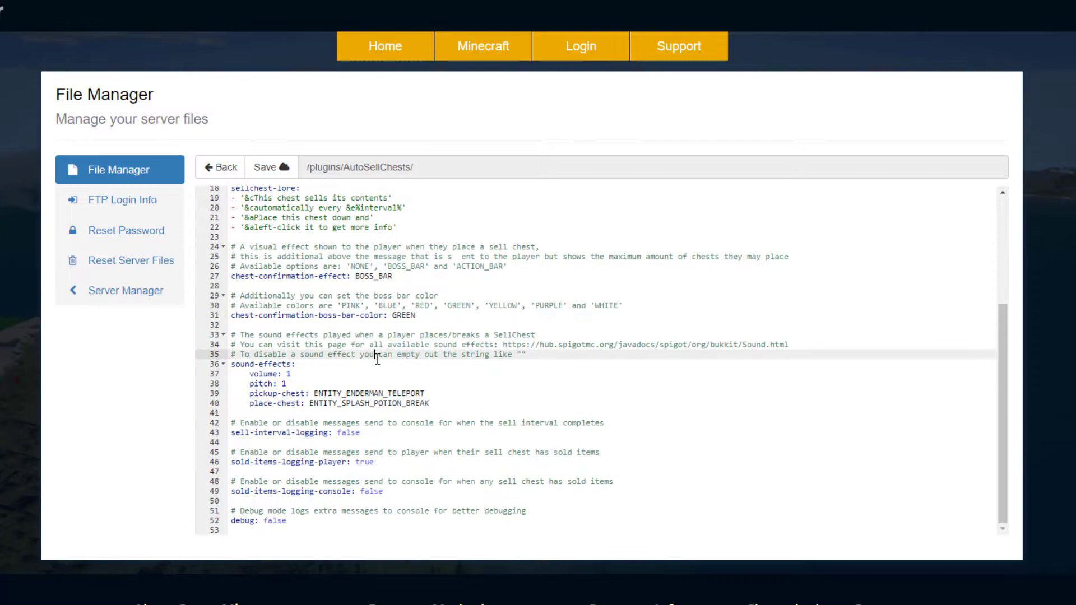
- Point out the sell-interval-logging and sold-items-logging-player settings
scroll(340, 336, "down", 1)
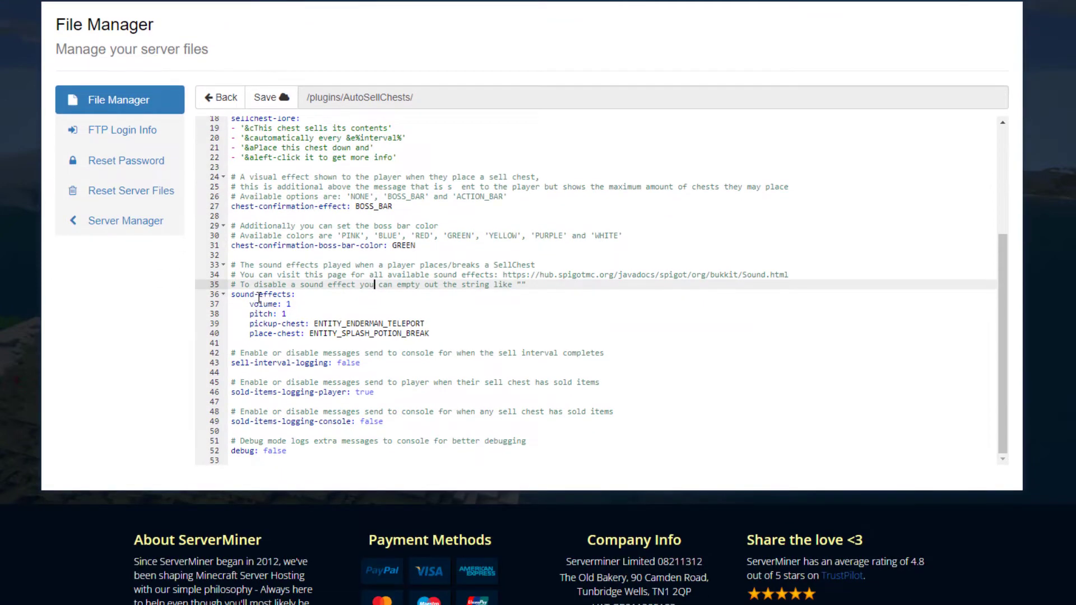
scroll(329, 343, "down", 1)
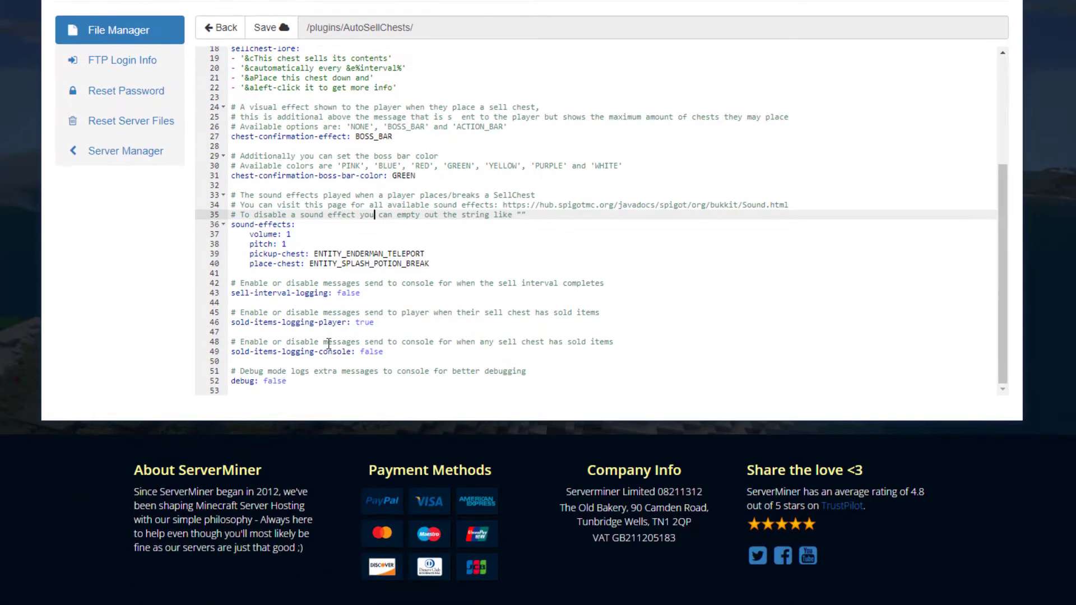
left_click(272, 305)
left_click(333, 293)
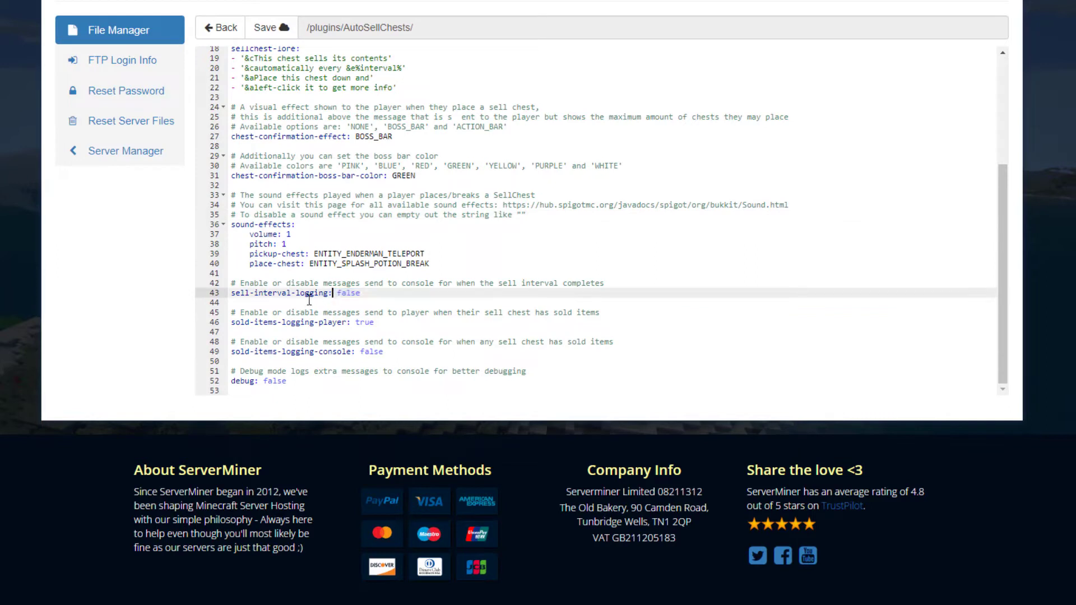
left_click(390, 321)
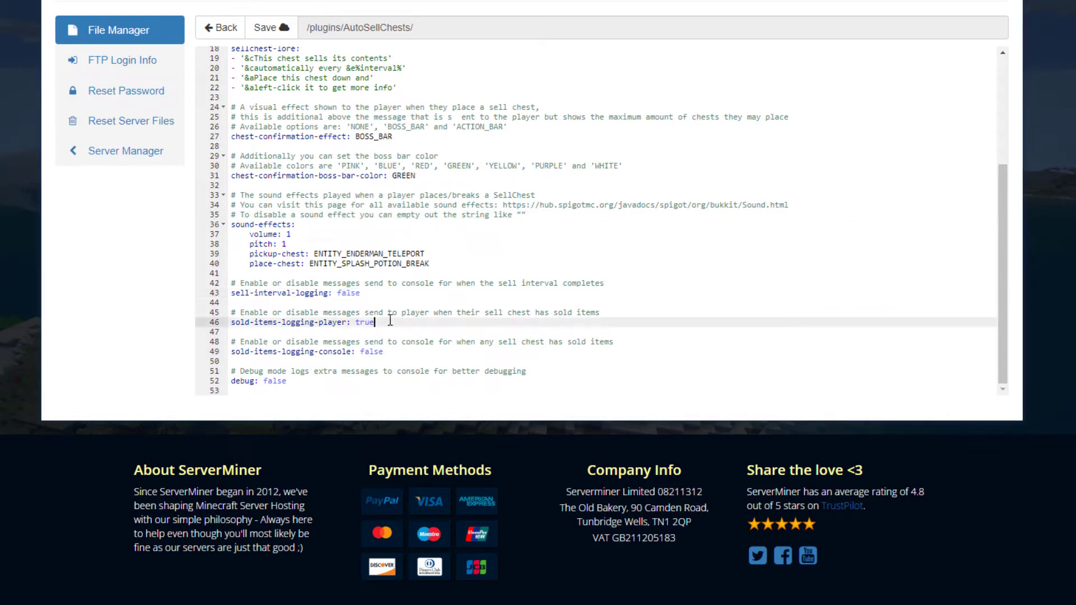
left_click_drag(390, 321, 253, 312)
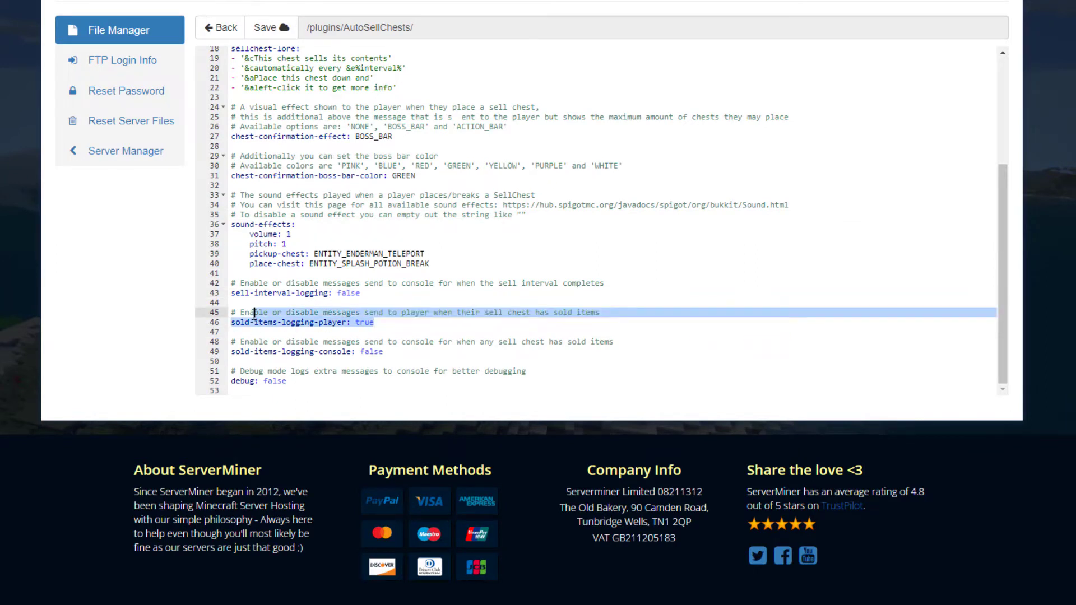
left_click(401, 323)
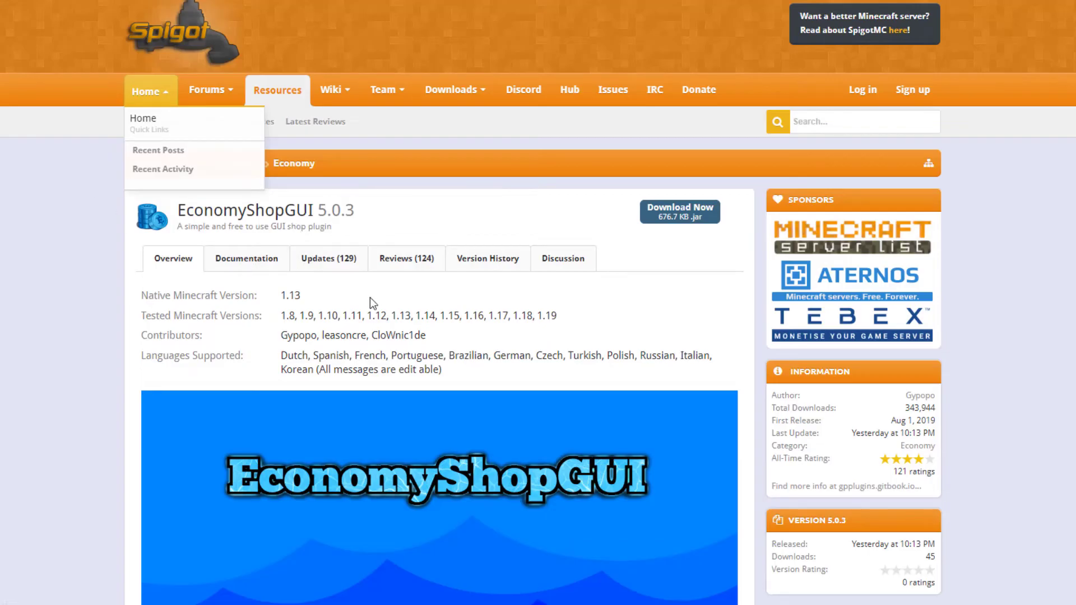
- Scroll the AutoSellChests 2.0.1 page and expand the Spoiler to show its screenshots
scroll(373, 299, "down", 1)
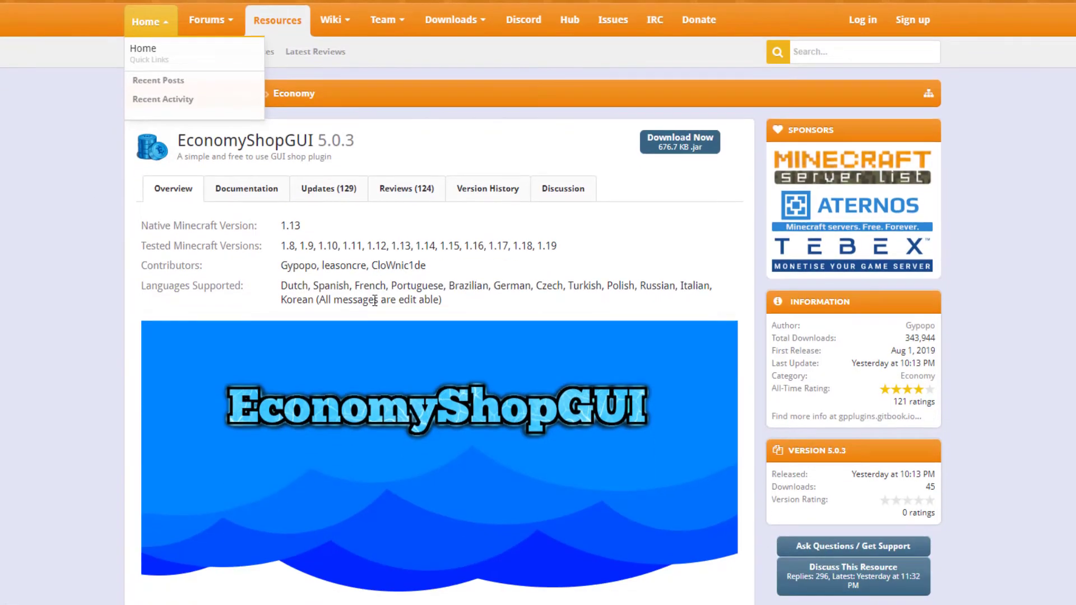
scroll(380, 267, "down", 10)
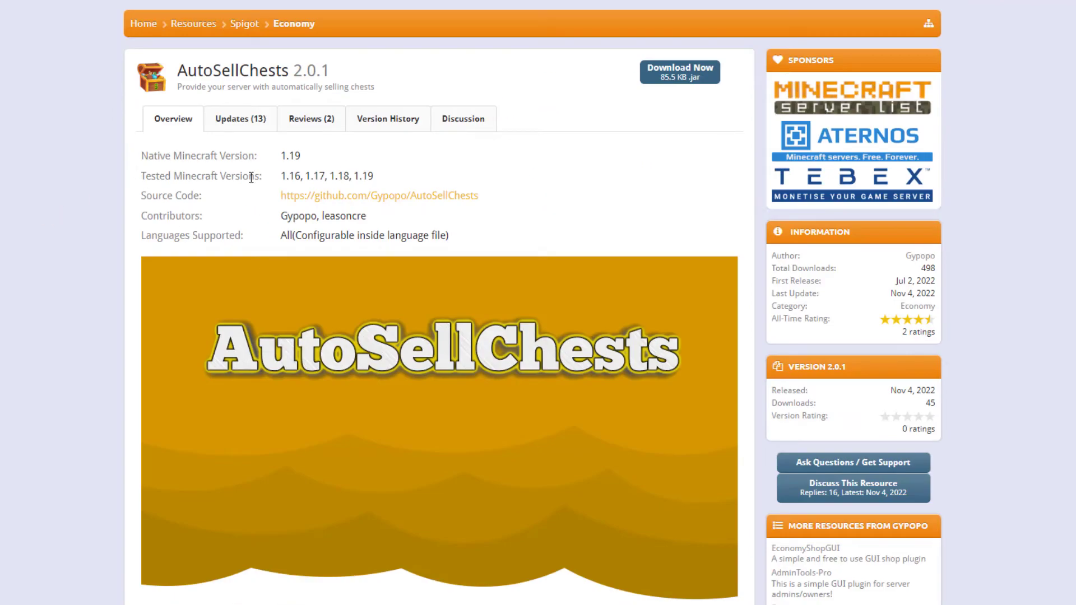
scroll(98, 209, "down", 13)
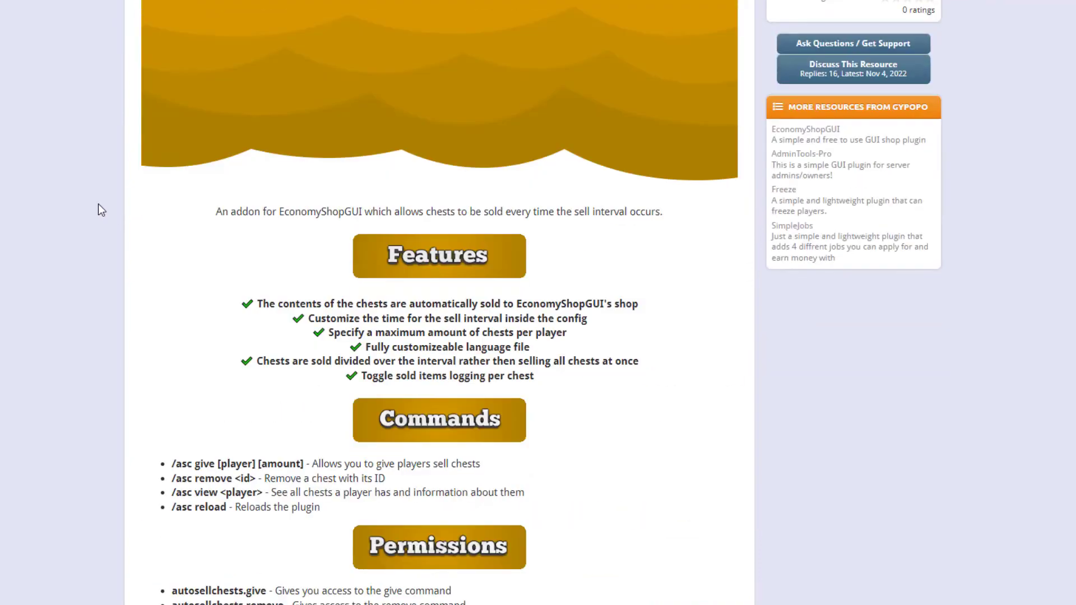
scroll(227, 255, "down", 3)
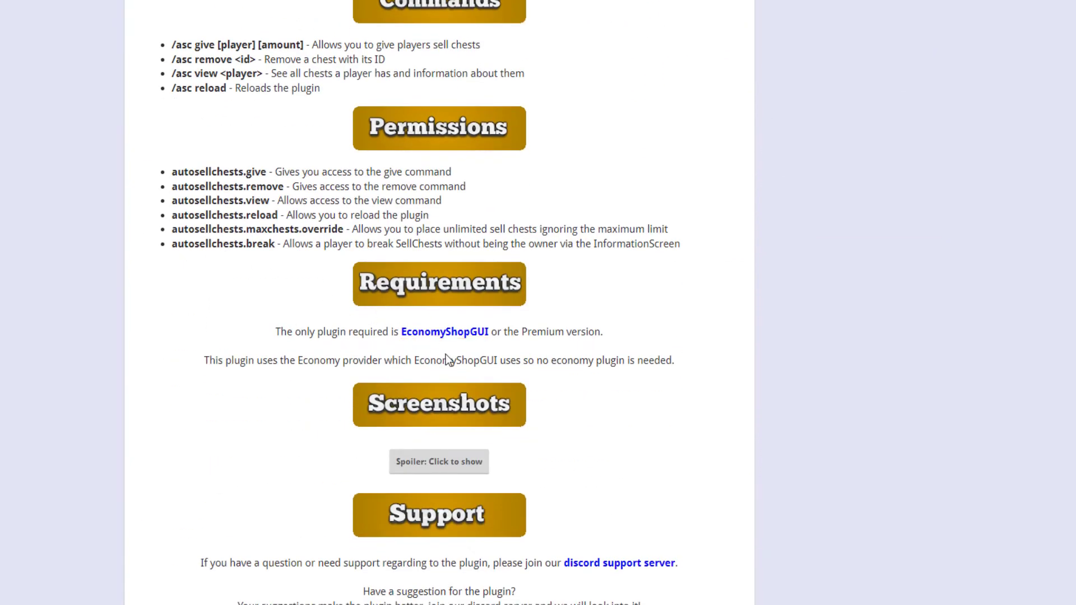
scroll(446, 354, "down", 3)
left_click(439, 321)
scroll(445, 328, "down", 4)
scroll(449, 331, "down", 4)
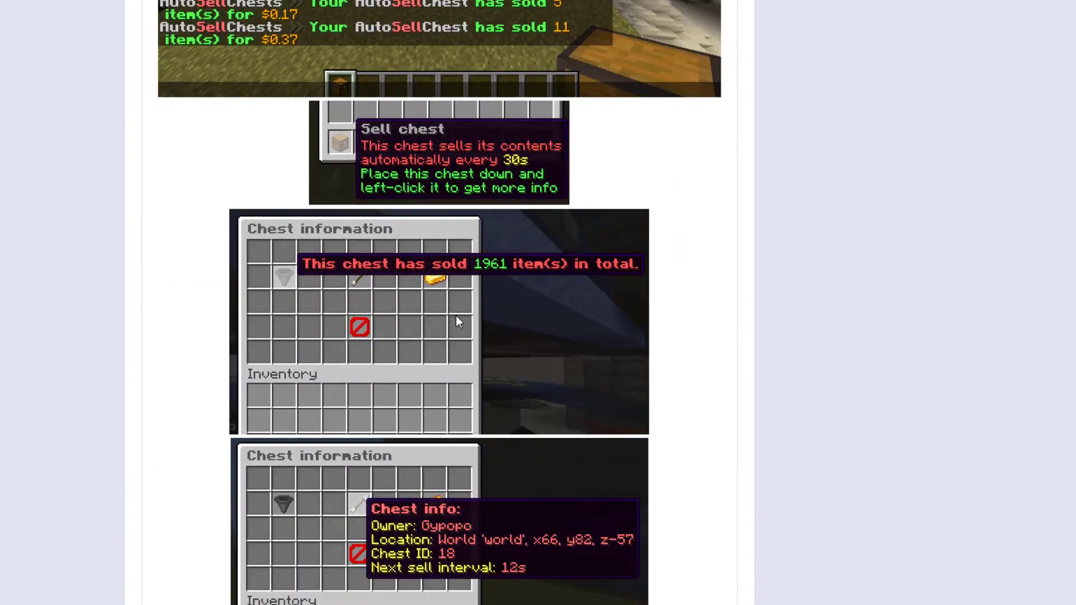
scroll(335, 284, "down", 8)
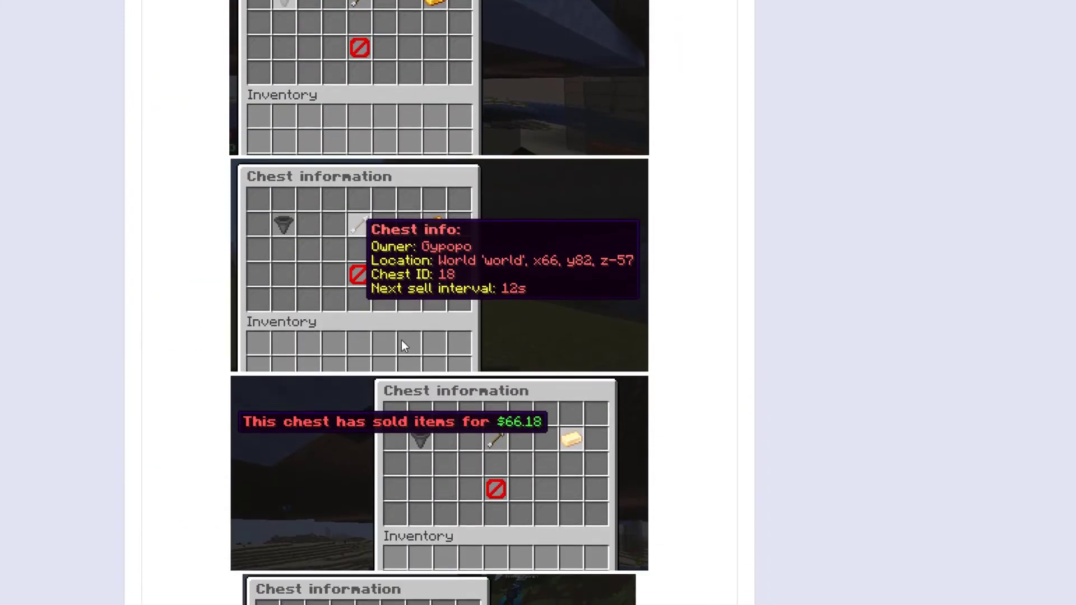
scroll(452, 332, "down", 7)
scroll(721, 269, "up", 12)
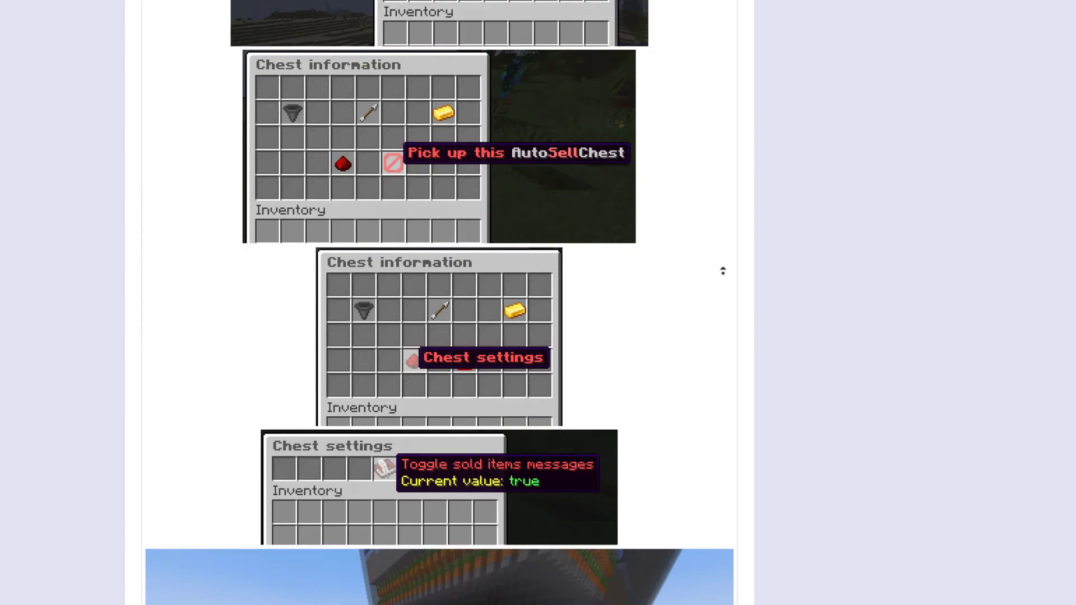
scroll(600, 299, "down", 20)
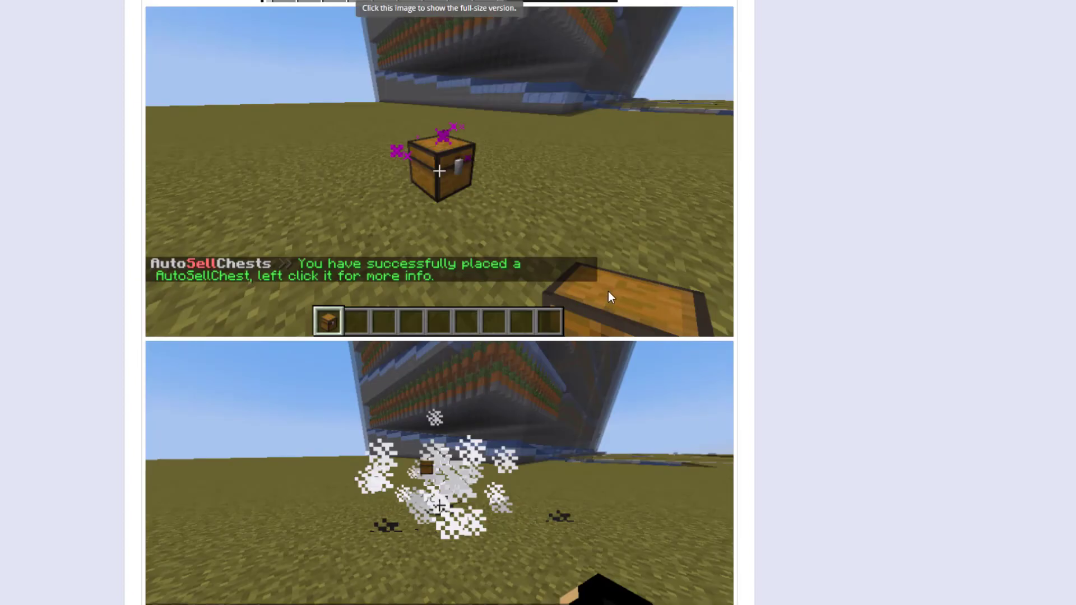